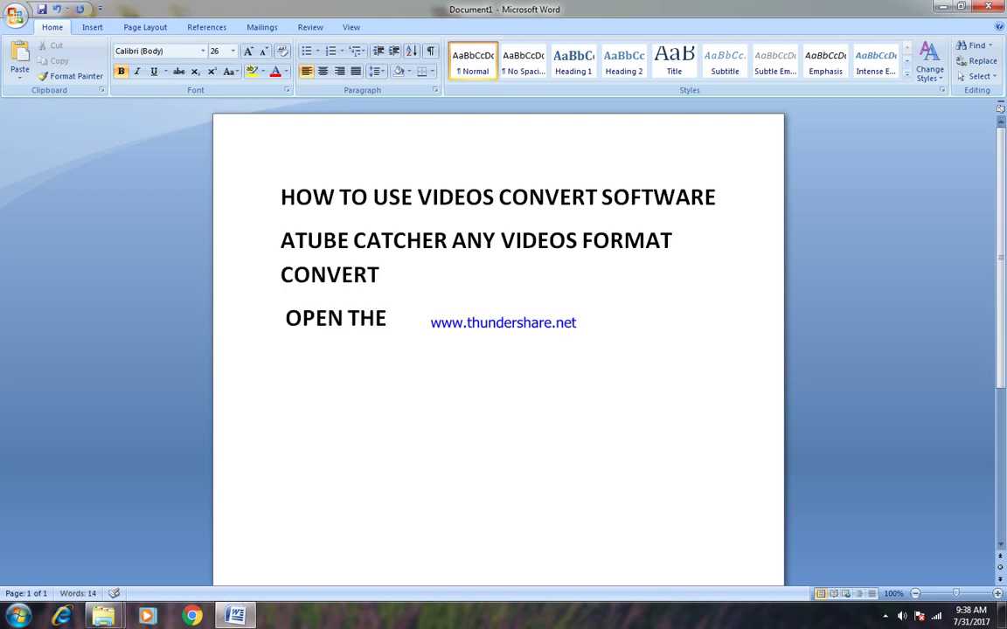
- Complete the document's last line with the word SOFTWARE so it reads "OPEN THE SOFTWARE"
type("SOFT")
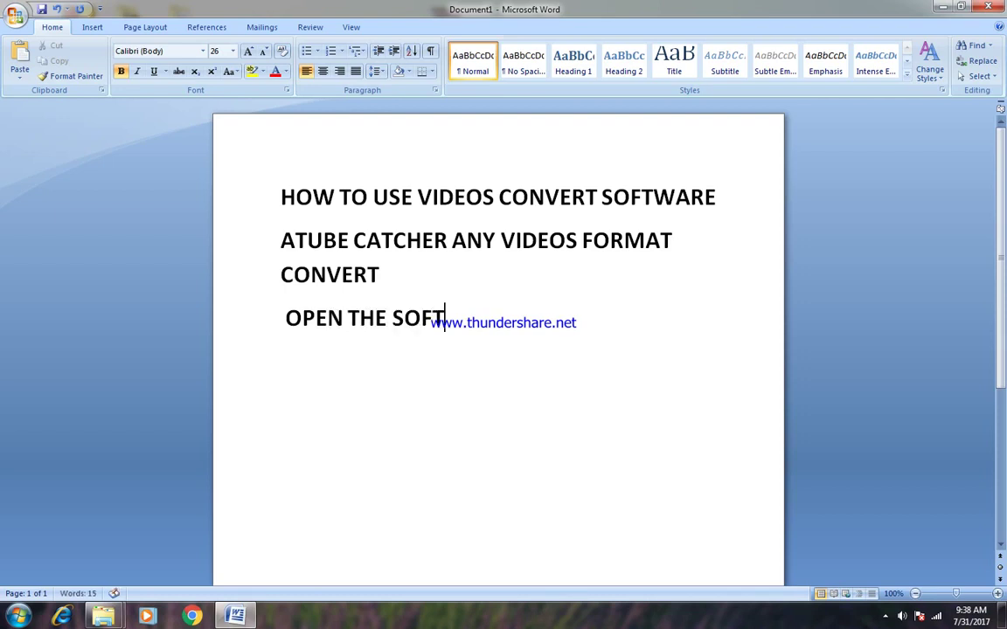
type("WARE")
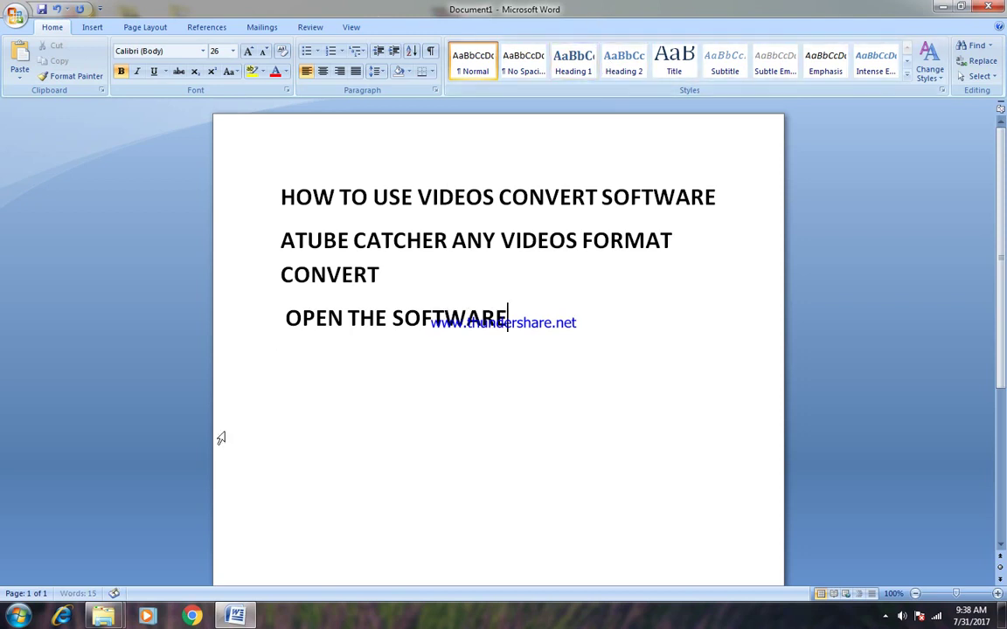
- Minimize the document, launch aTube Catcher from its desktop shortcut, and refresh the desktop
left_click(942, 7)
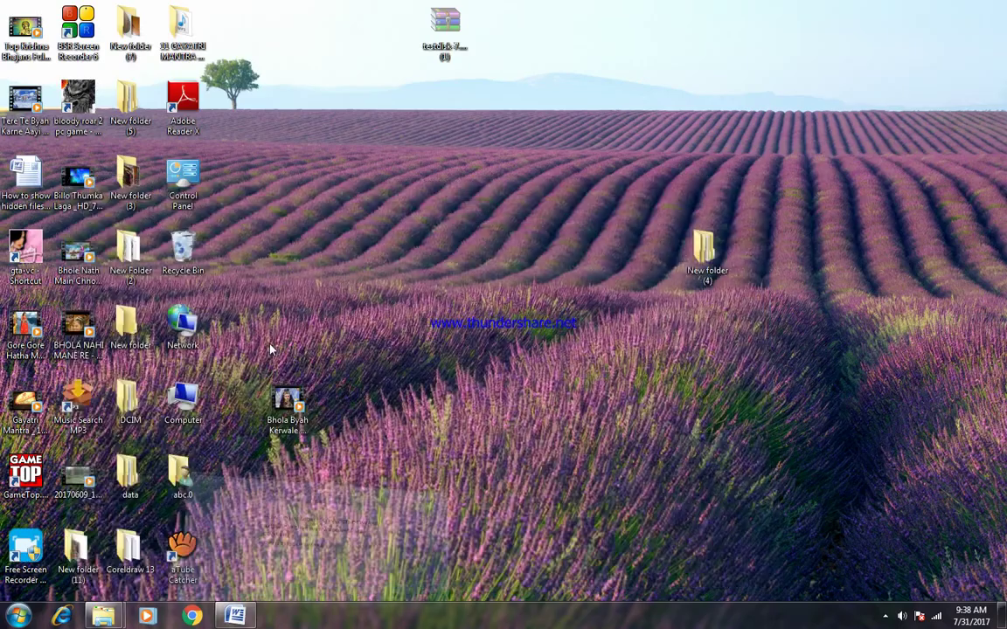
right_click(194, 559)
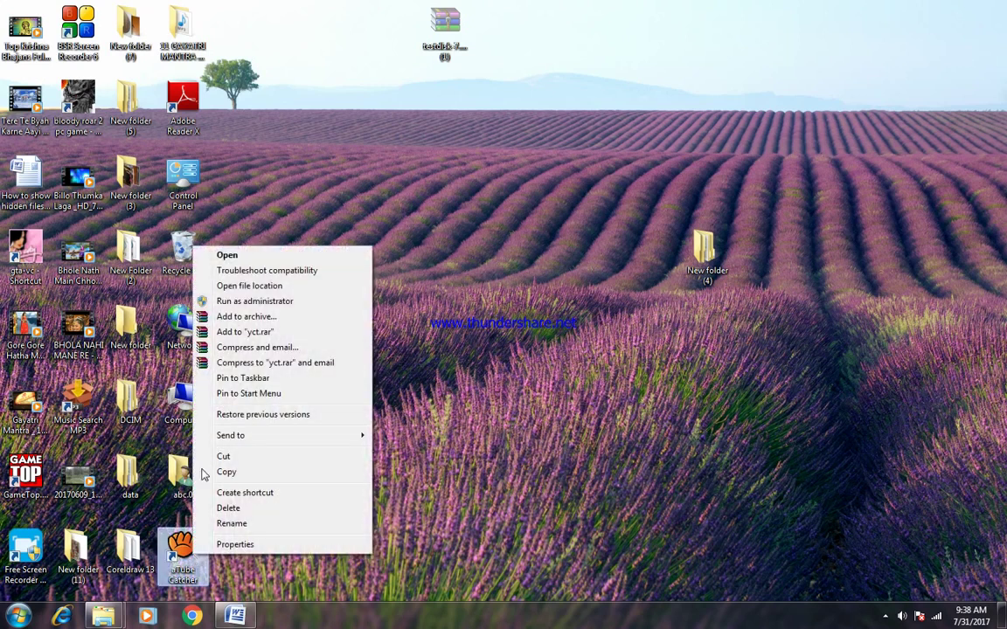
left_click(229, 256)
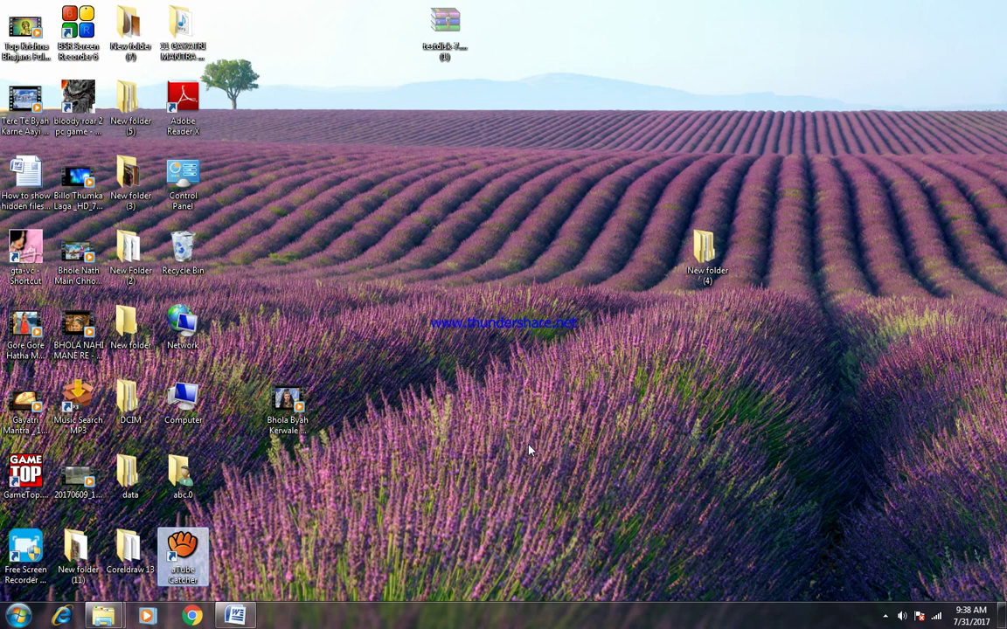
right_click(528, 451)
left_click(559, 291)
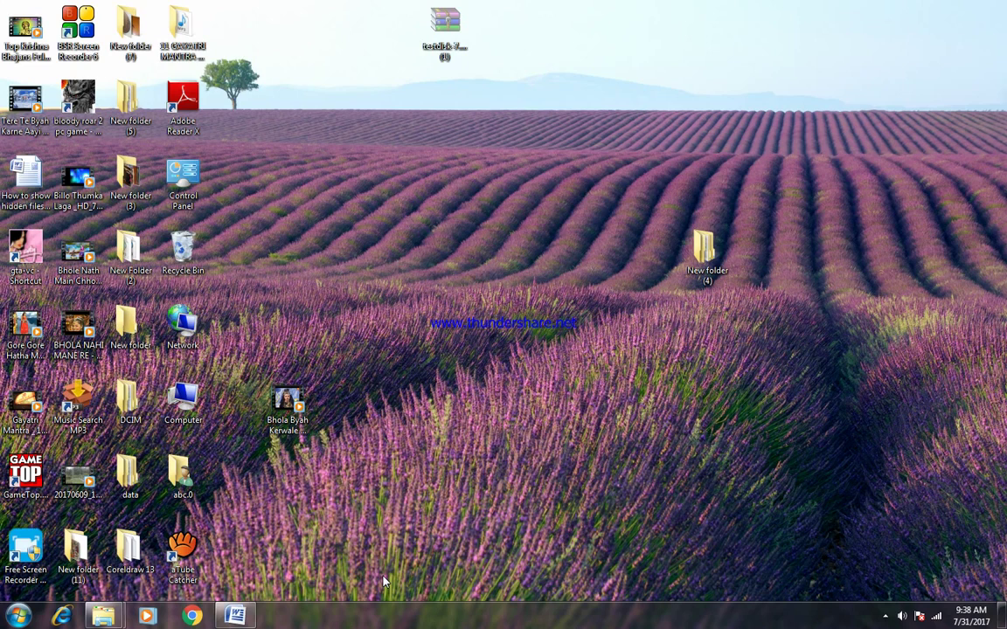
right_click(421, 368)
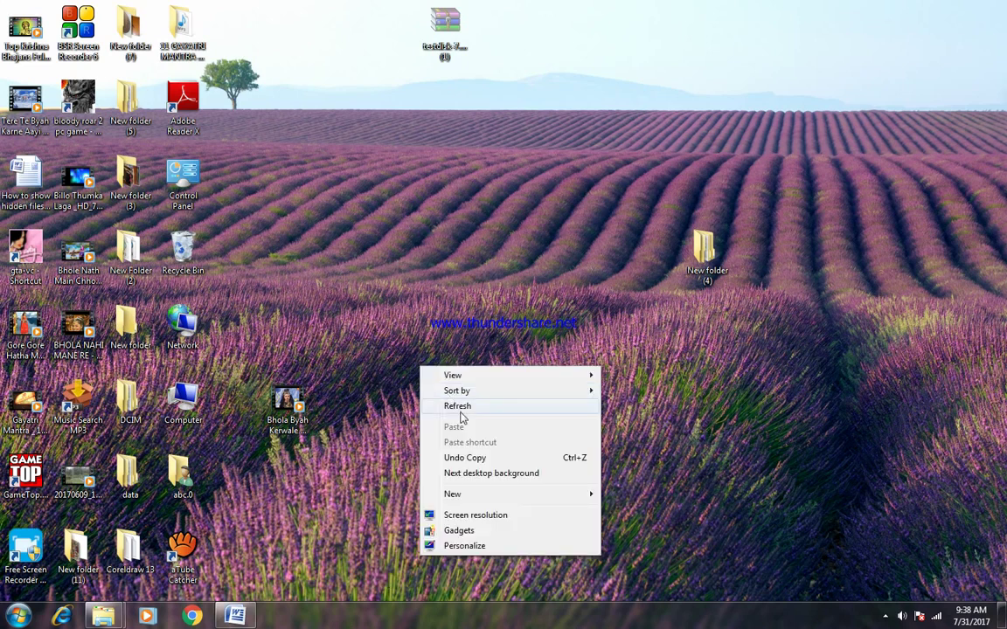
left_click(459, 406)
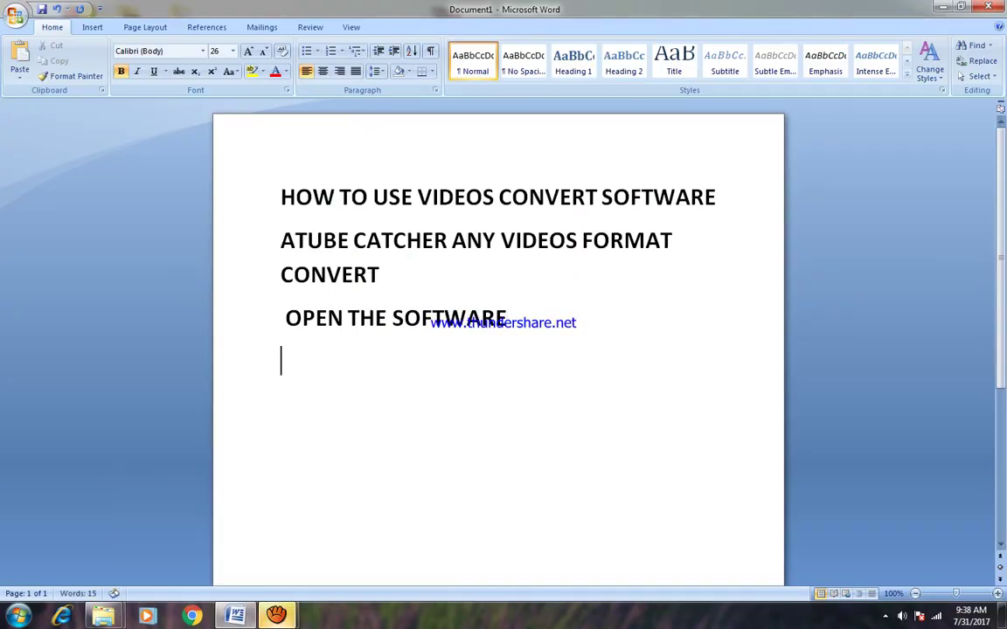
- Write "VIDEOS CONVERTER" in the Word document on the line below "OPEN THE SOFTWARE"
type("VID")
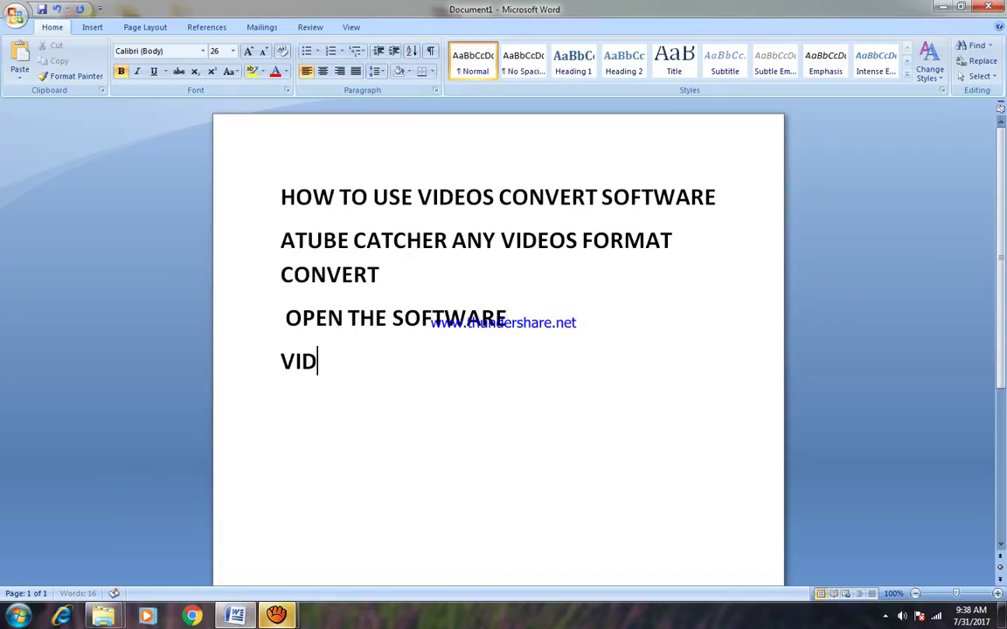
type("EOS CON")
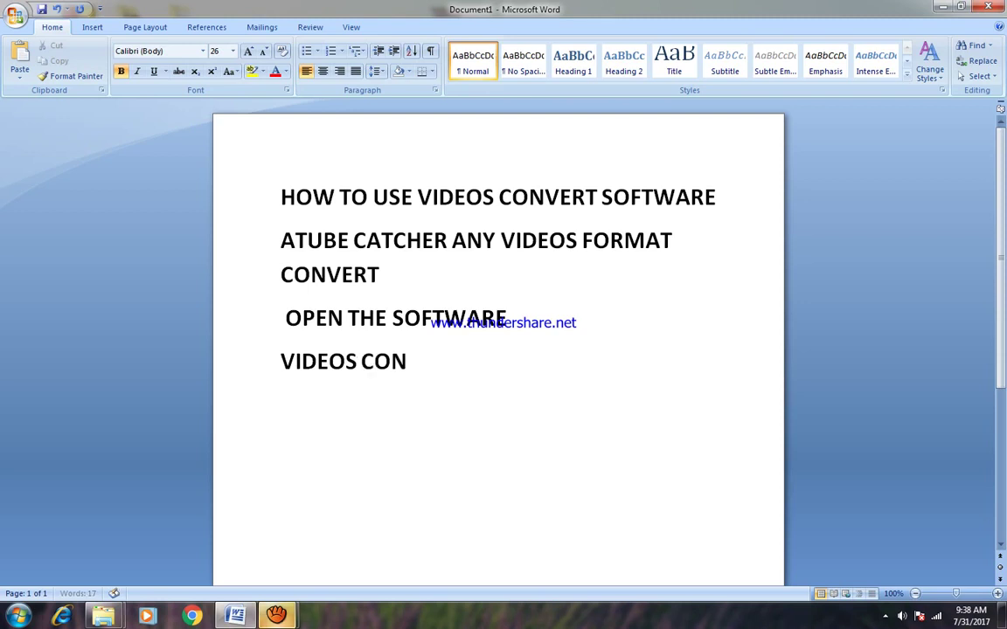
type("VERTER")
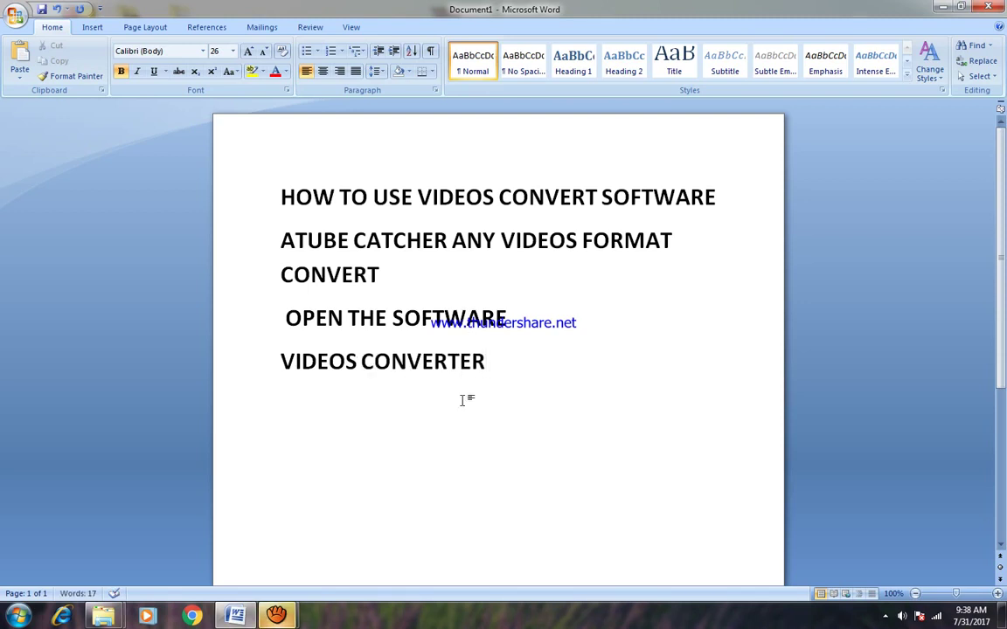
- Switch to the aTube Catcher launcher and open its Video Converter
mouse_move(276, 616)
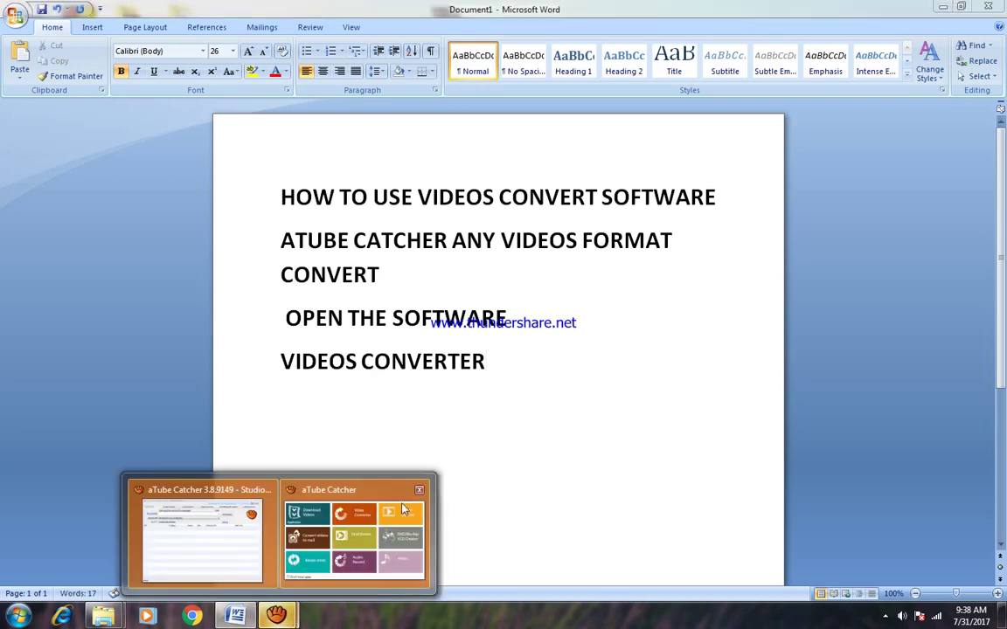
left_click(403, 510)
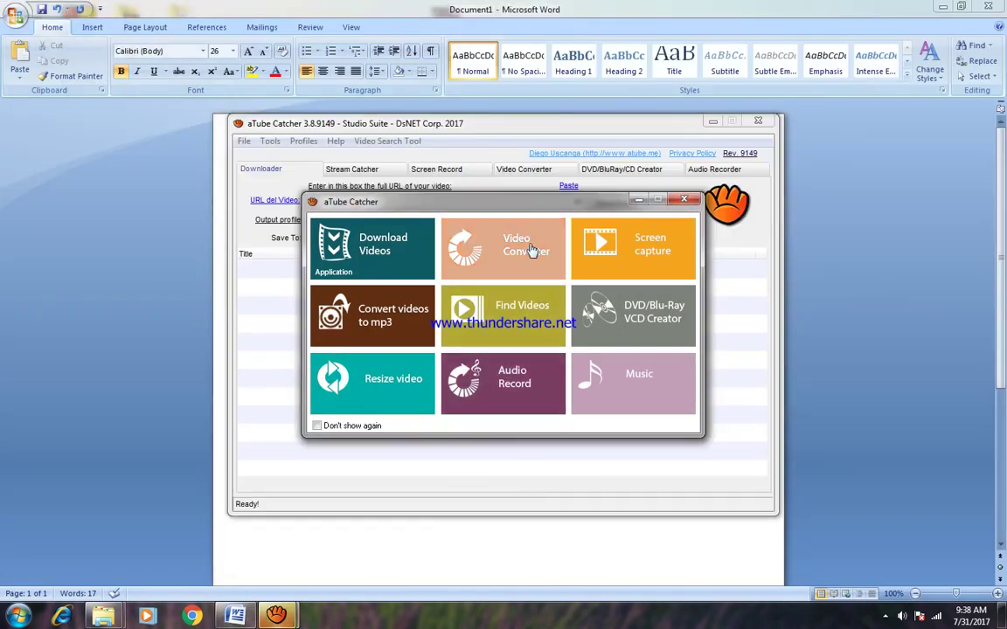
left_click(532, 251)
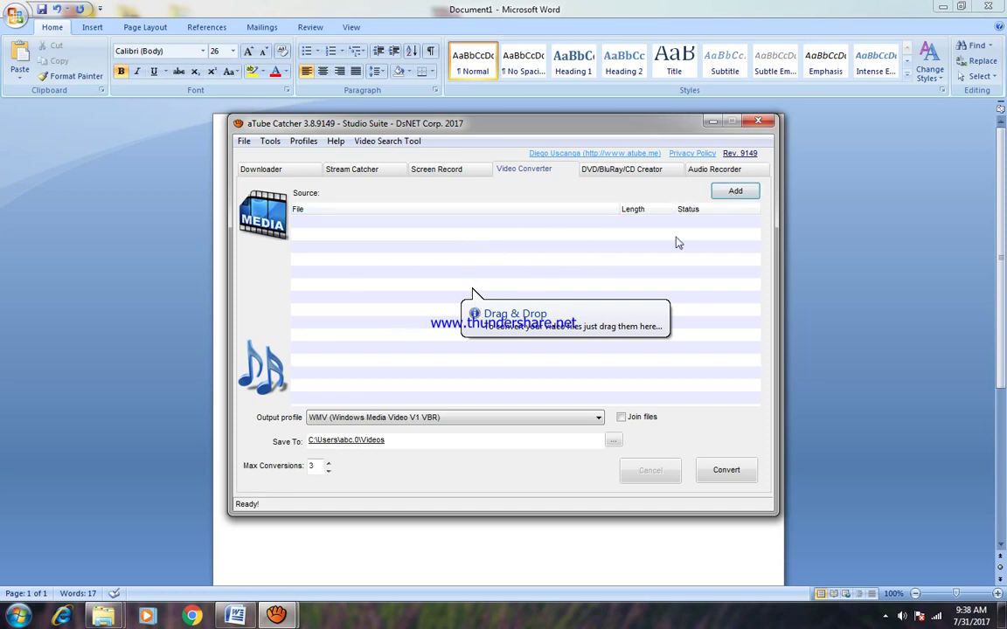
- Return to the Word document and add the line "ADD VIDEOS" below "VIDEOS CONVERTER", with its two words separated
left_click(405, 545)
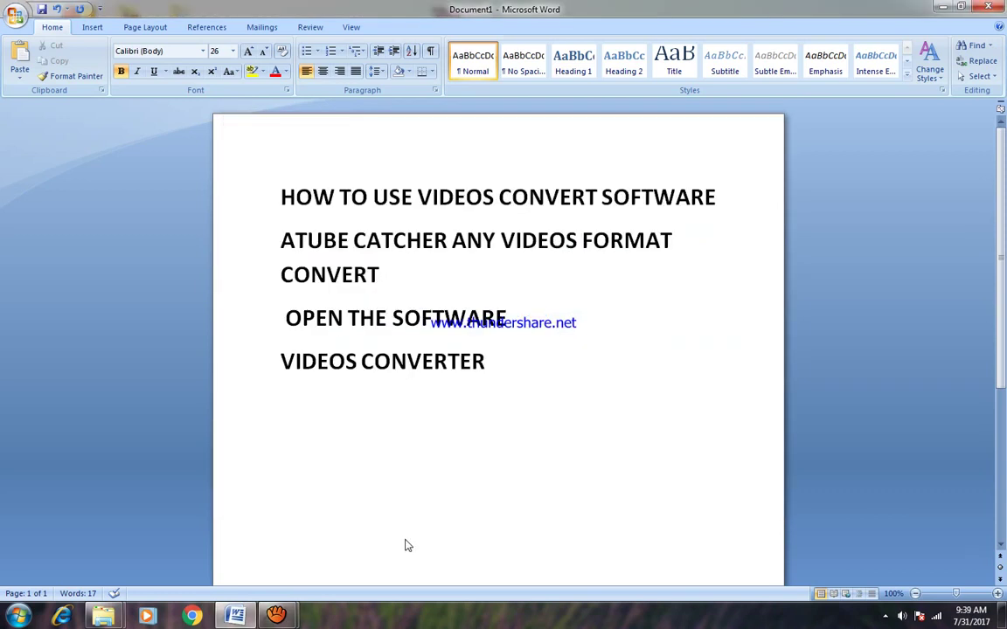
type("ADDVIDEOS")
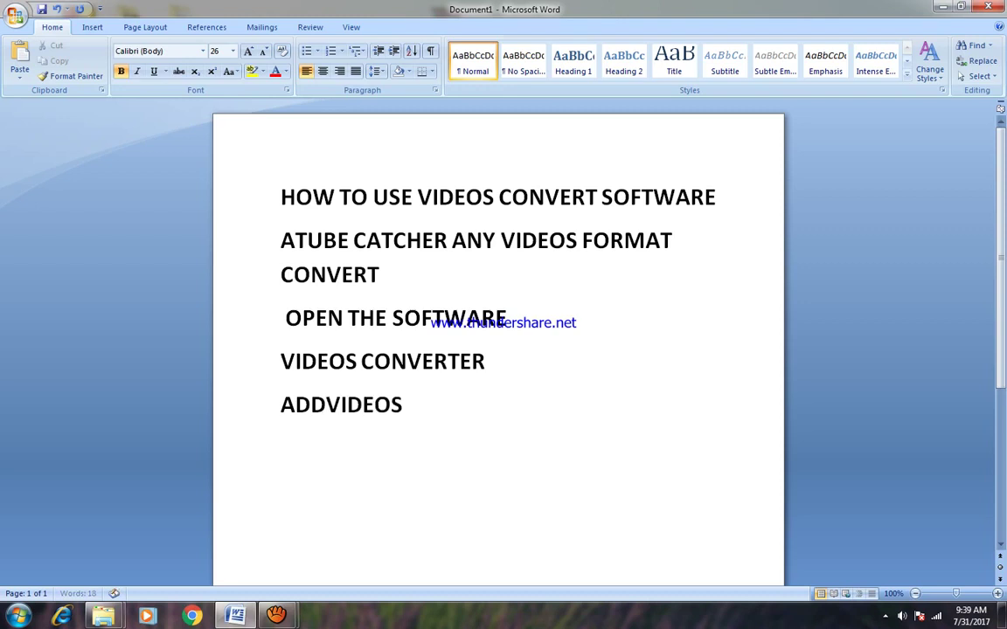
left_click(327, 406)
- Switch to aTube Catcher's Video Converter, start adding a file, and browse to the Desktop folder
mouse_move(277, 617)
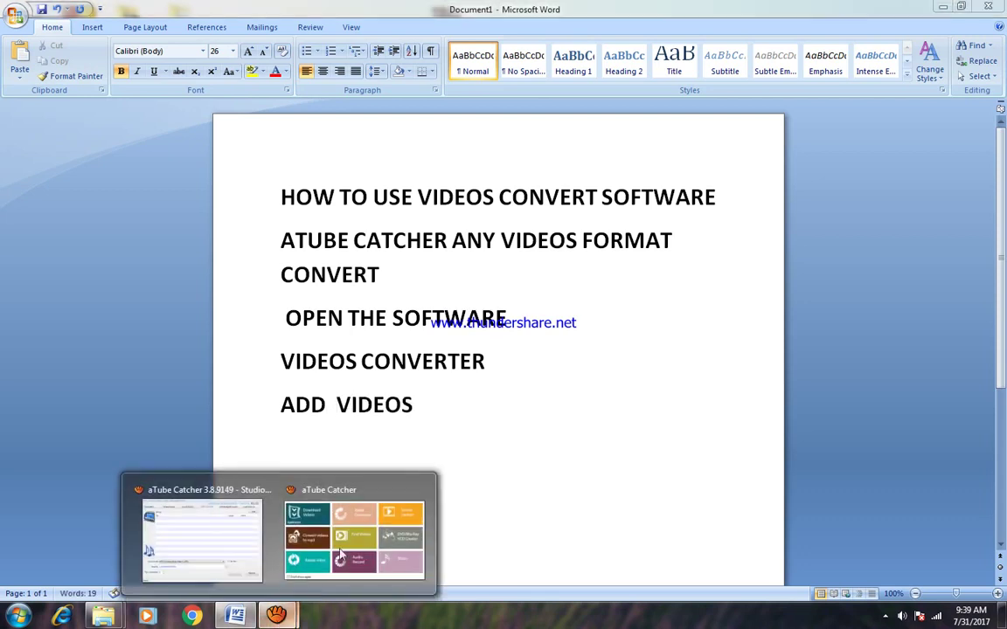
left_click(348, 529)
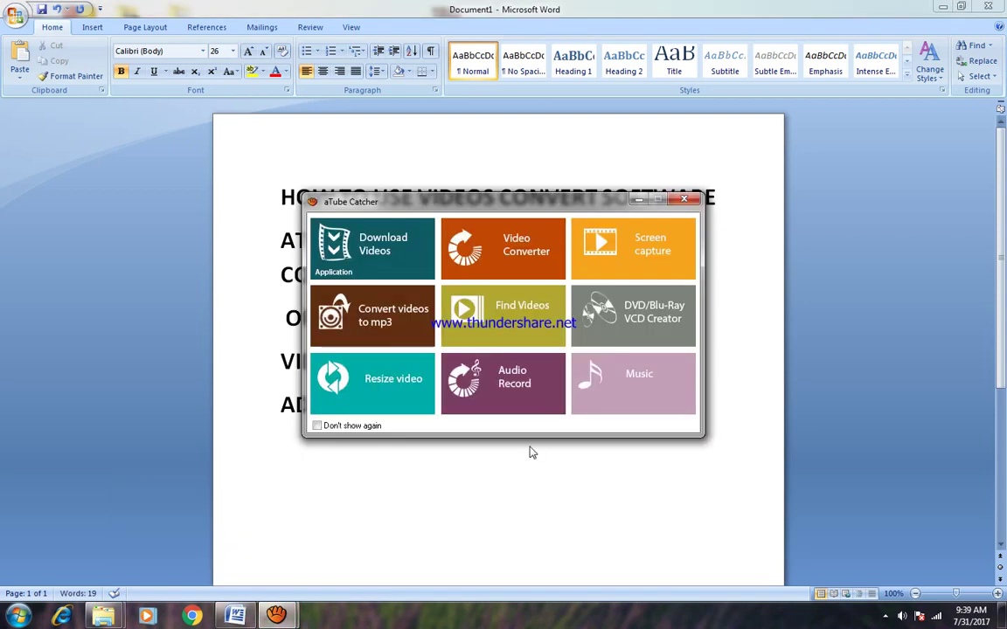
left_click(276, 616)
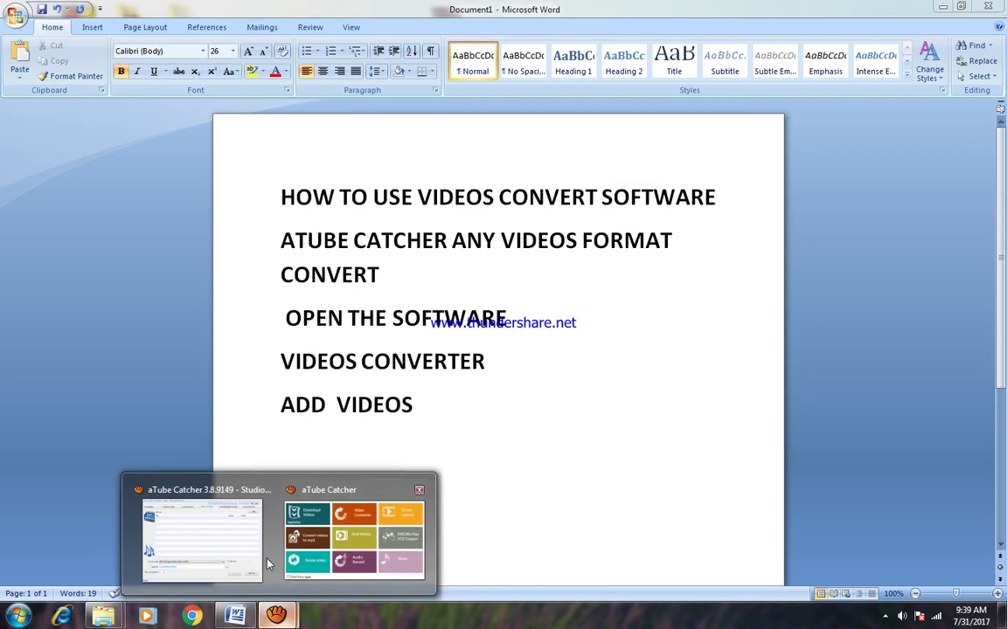
left_click(238, 502)
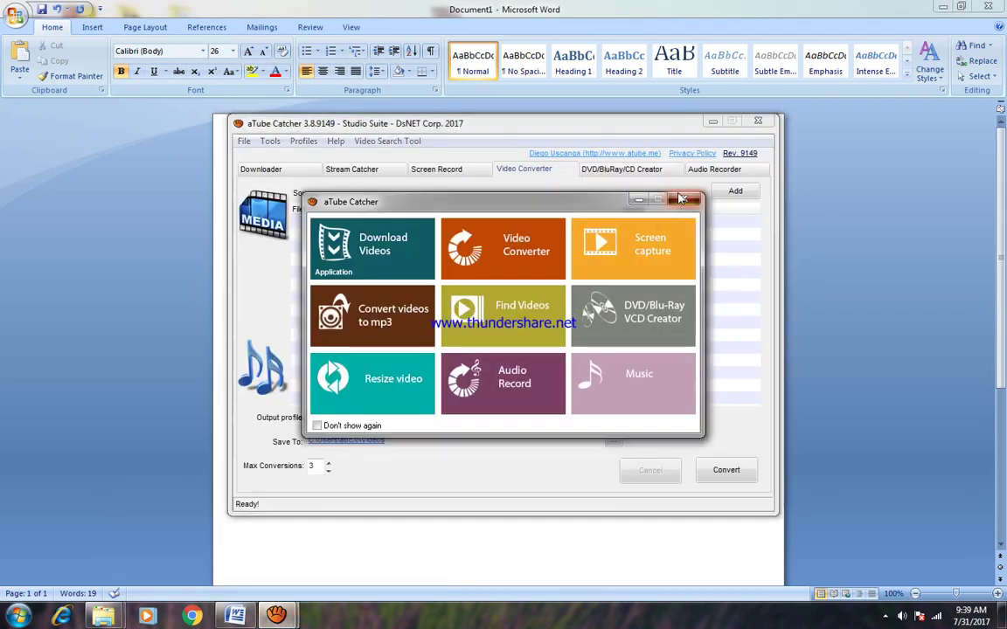
left_click(529, 251)
left_click(737, 194)
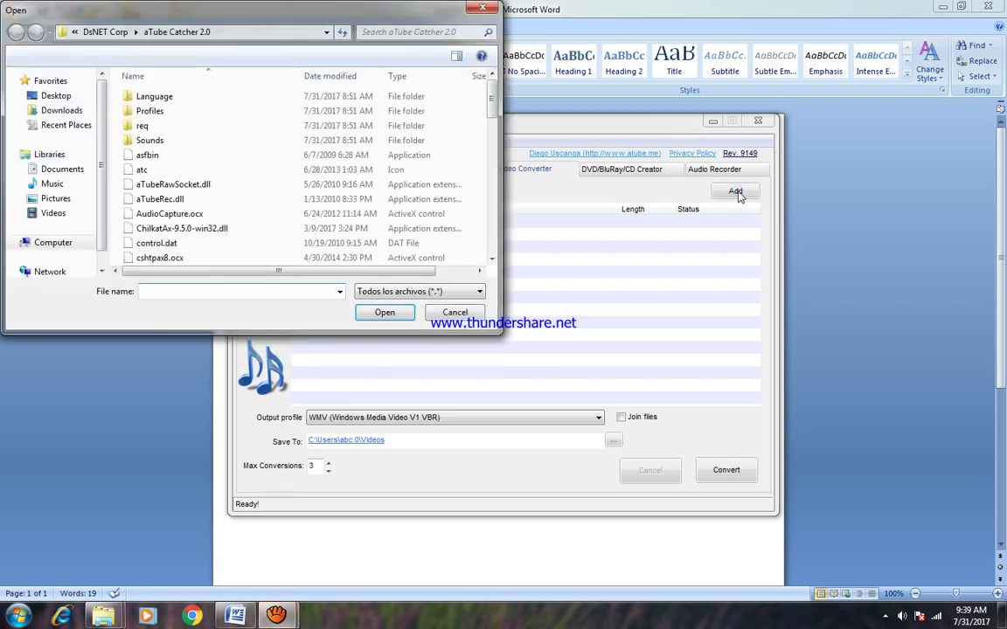
left_click(55, 97)
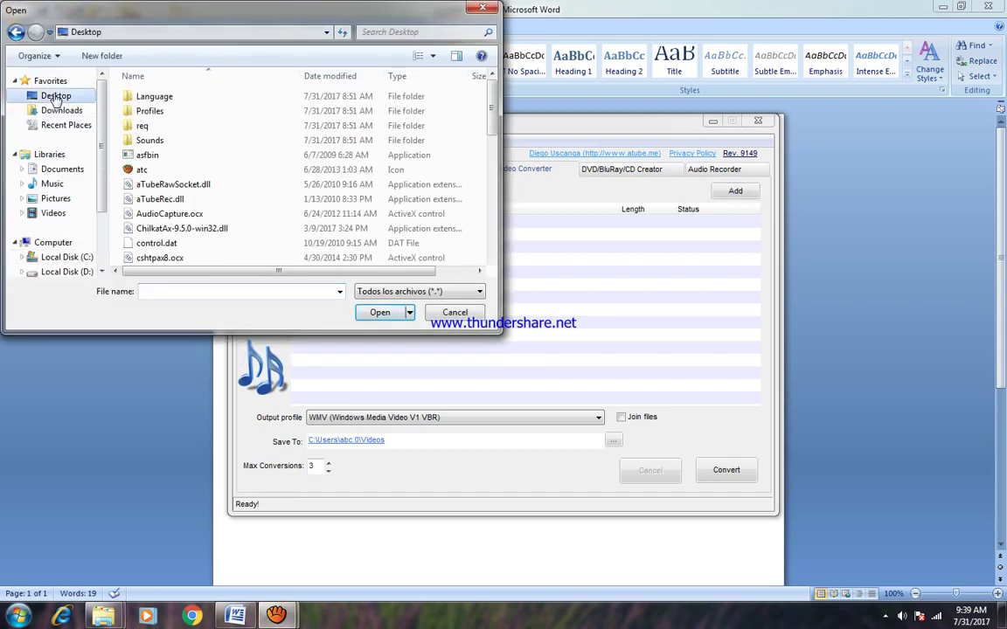
- Return to the Word document and extend the "ADD VIDEOS" line with "AND CHOOSE THE LOCATION"
left_click(299, 542)
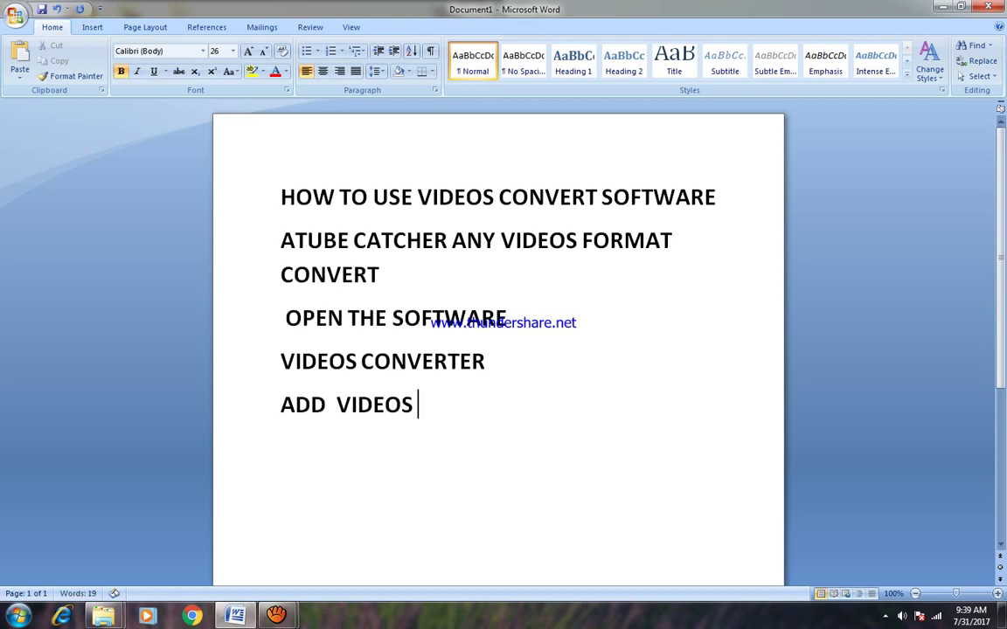
type("AND L")
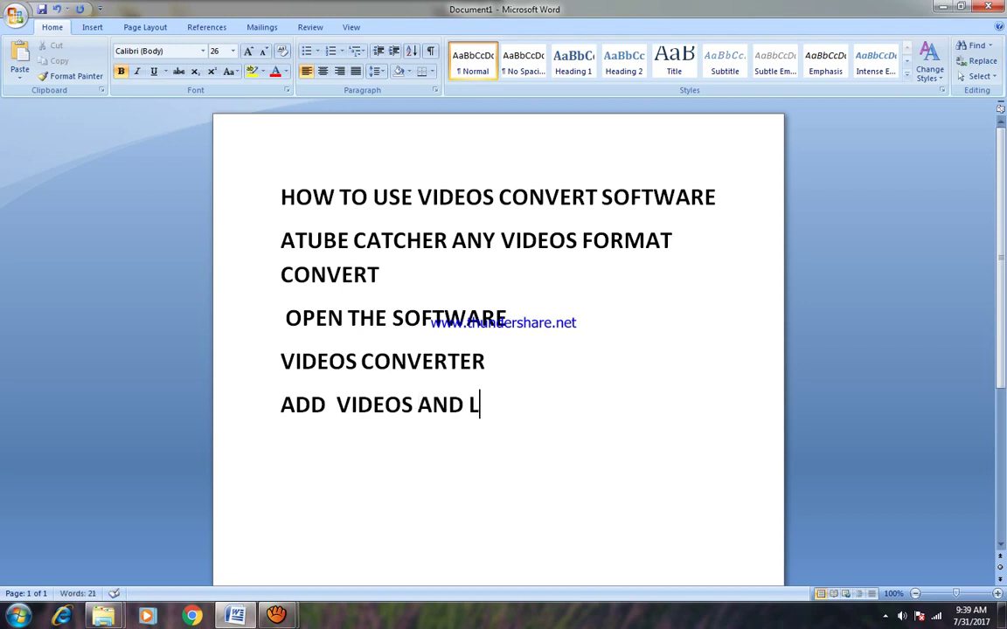
key("BackSpace")
type("CHESE")
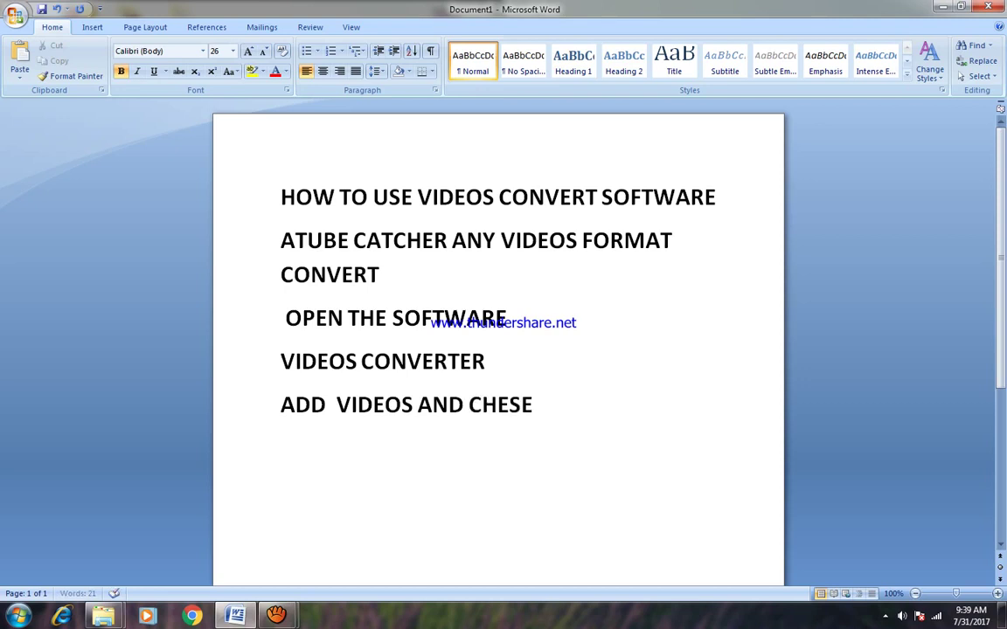
key("BackSpace")
key("BackSpace")
key("BackSpace")
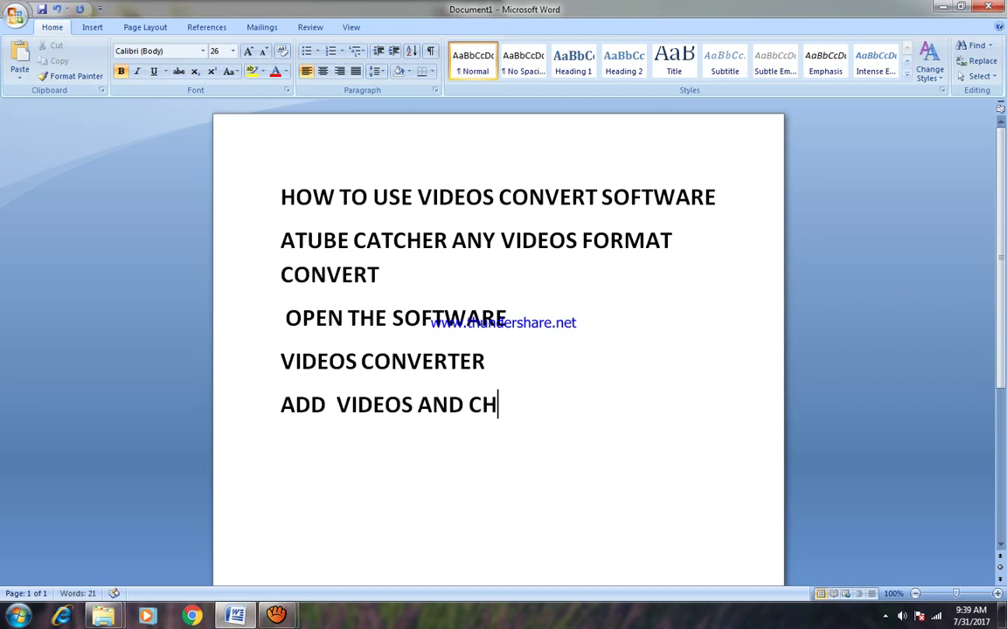
type("OOSE TH")
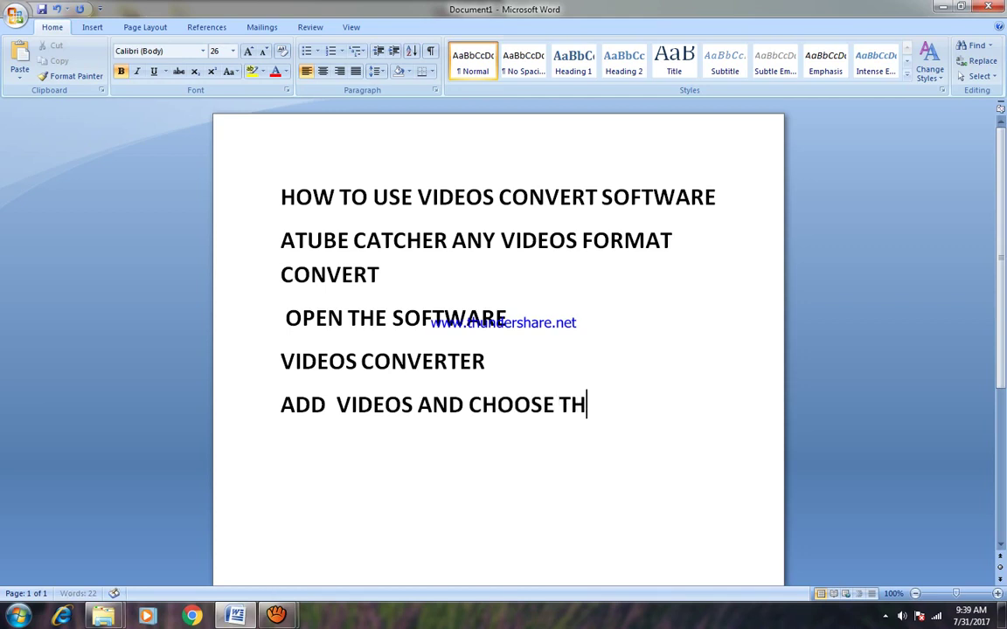
type("E LOC")
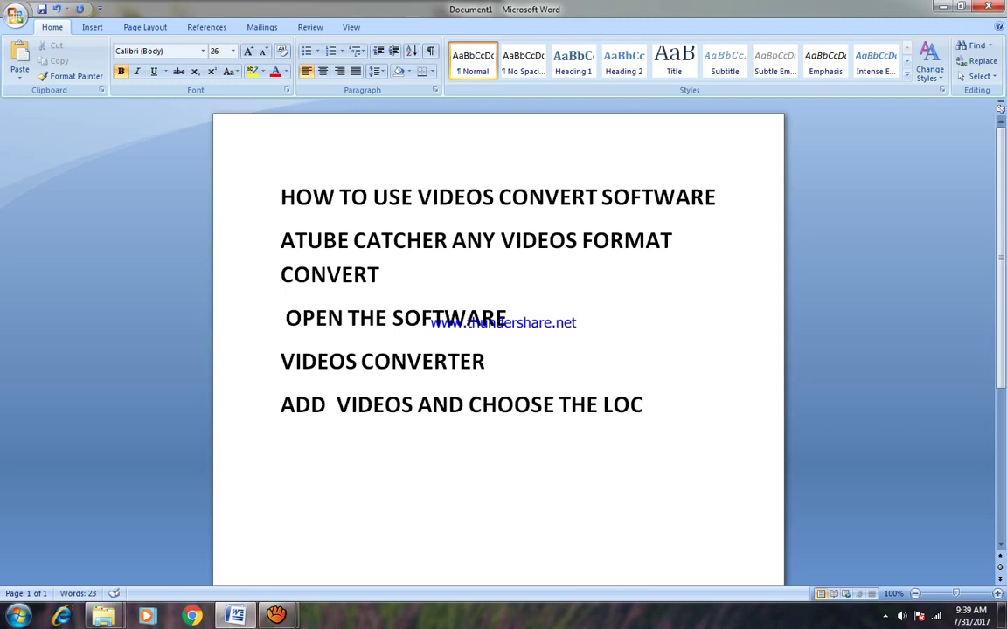
type("ATION")
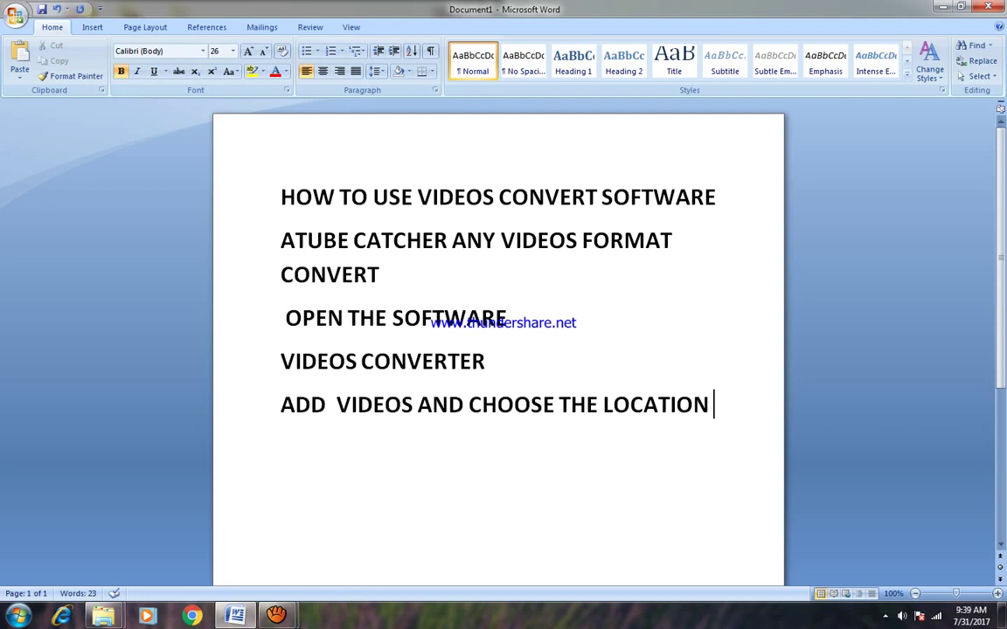
- Continue the instructions after "LOCATION" with the text "CONVERT THE VIDEOS"
key("Return")
type("CONVE")
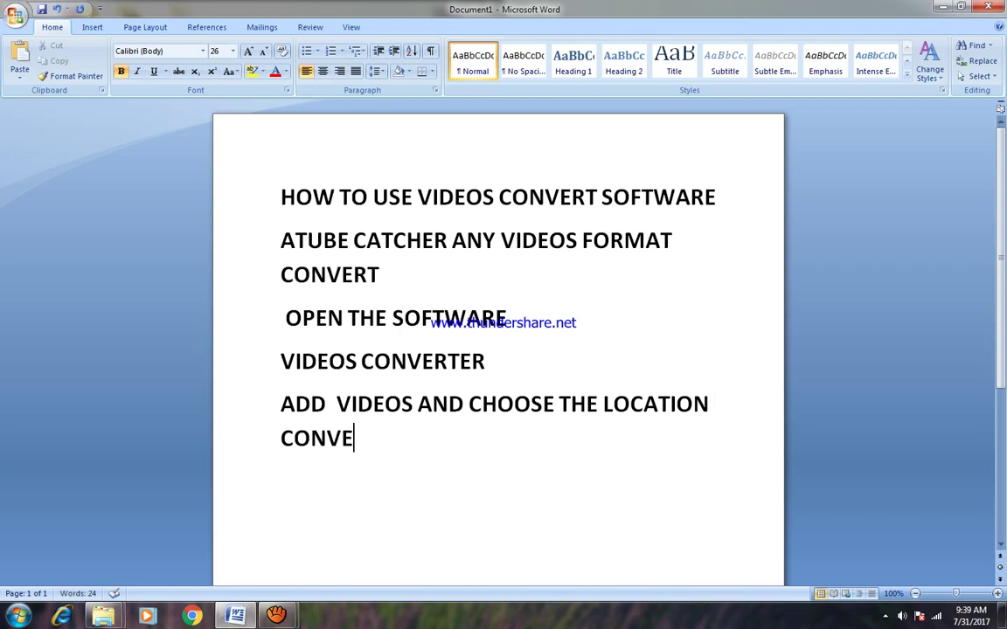
type("RT TH")
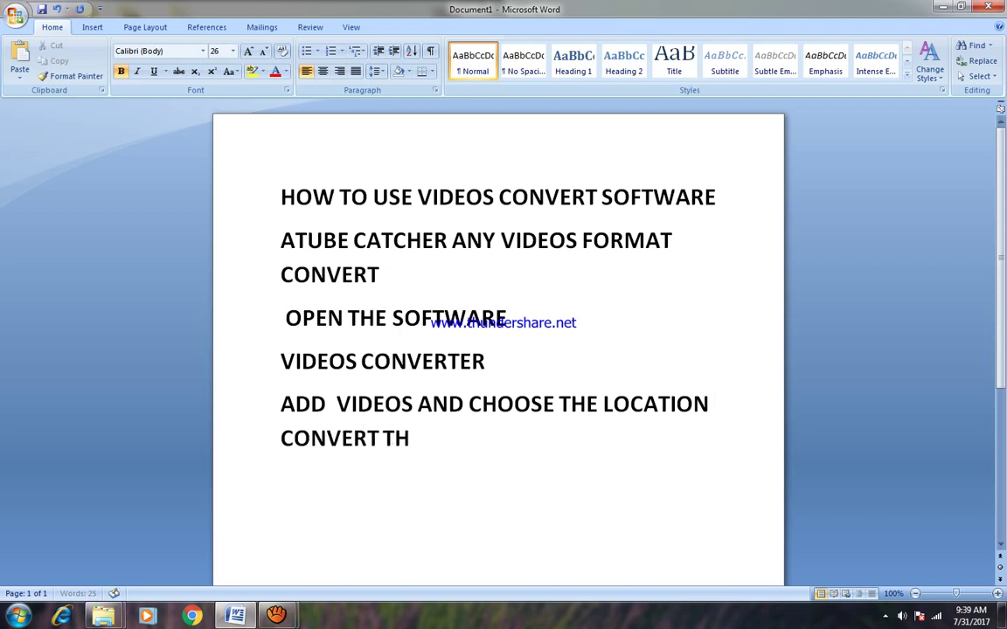
type("E VIDEO")
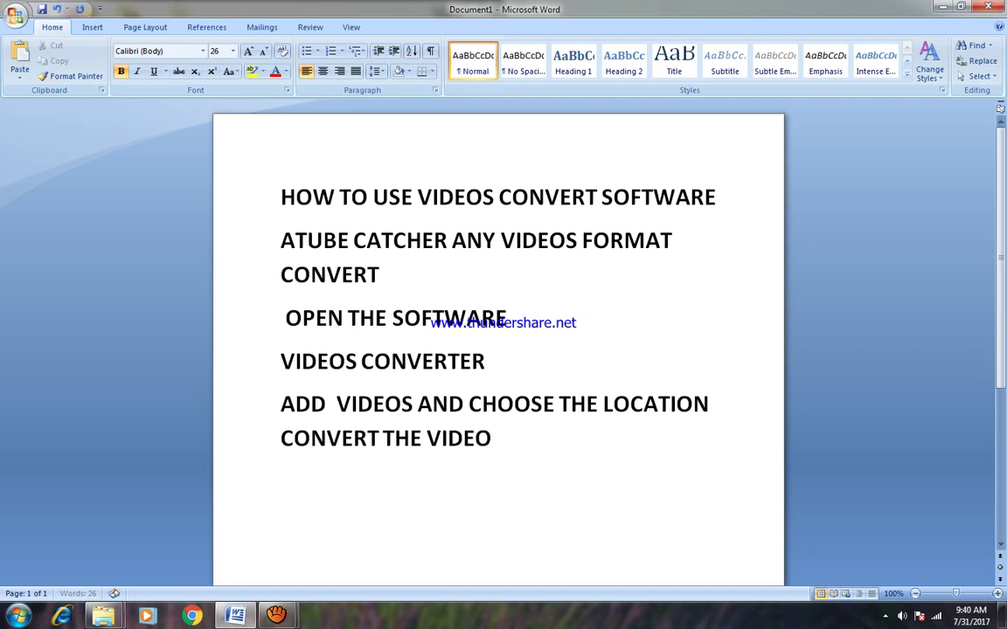
type("S")
- Switch to aTube Catcher's file selection dialog and select the video 20170609_104118 in the Desktop folder
left_click(235, 616)
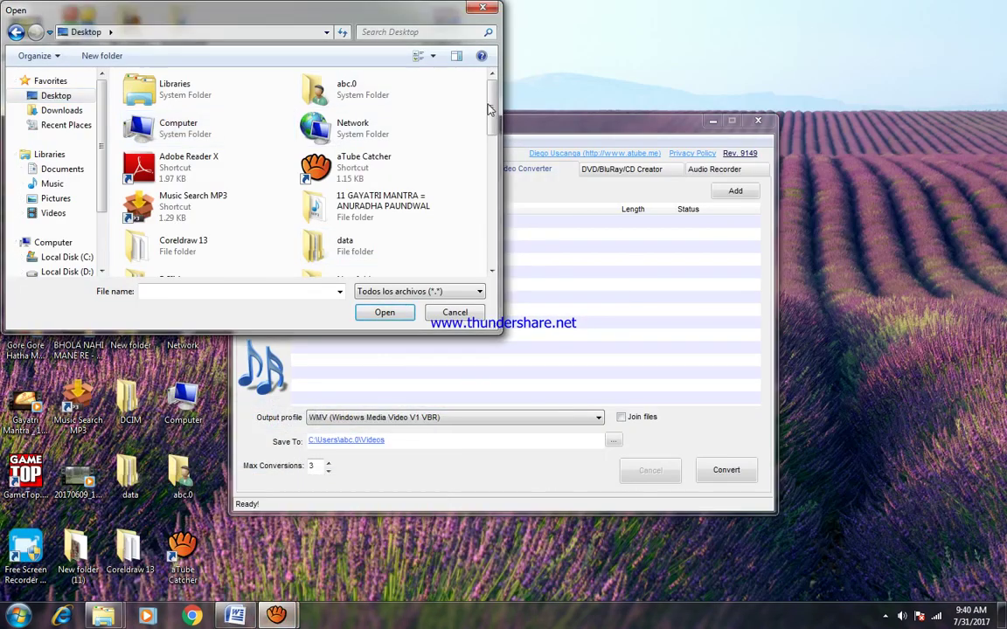
scroll(469, 113, "down", 5)
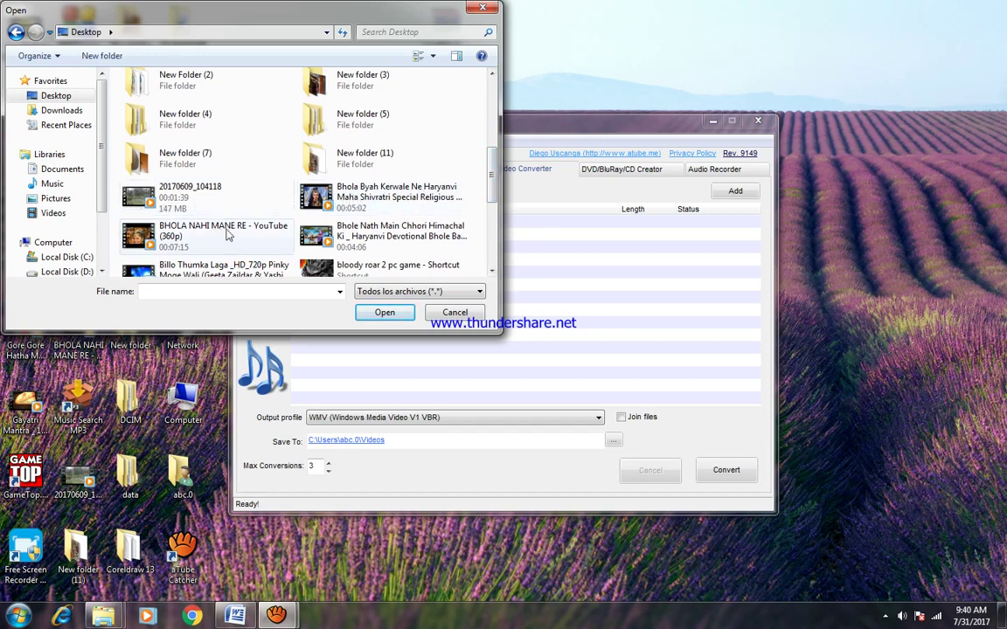
left_click(186, 199)
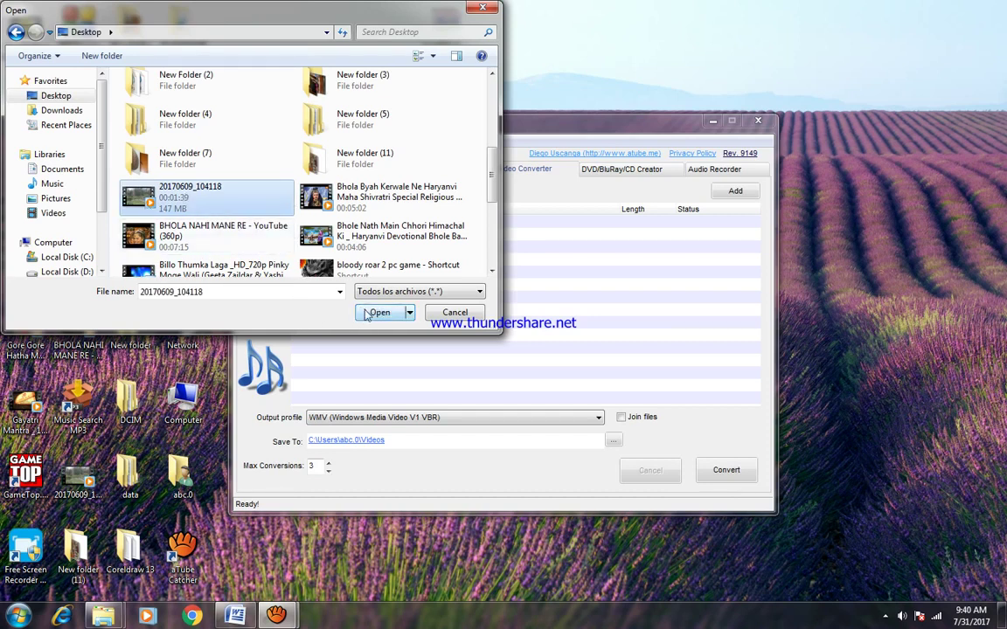
- Return to the Word document, append "SELECT THE VIDEOS" after "CONVERT THE VIDEOS", and add the line "AND OPEN" below it
left_click(235, 616)
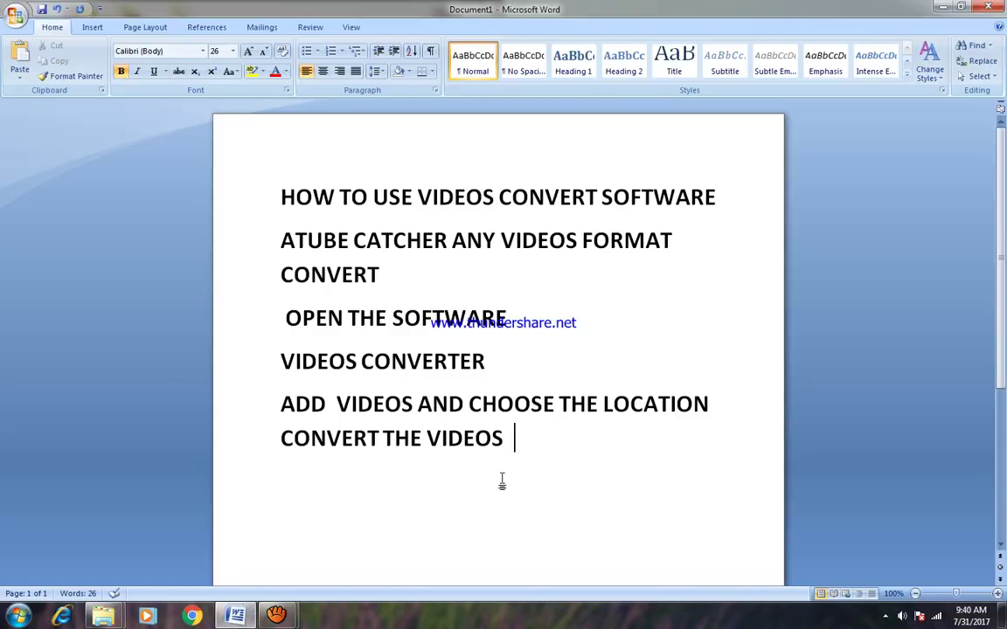
type("SELECT")
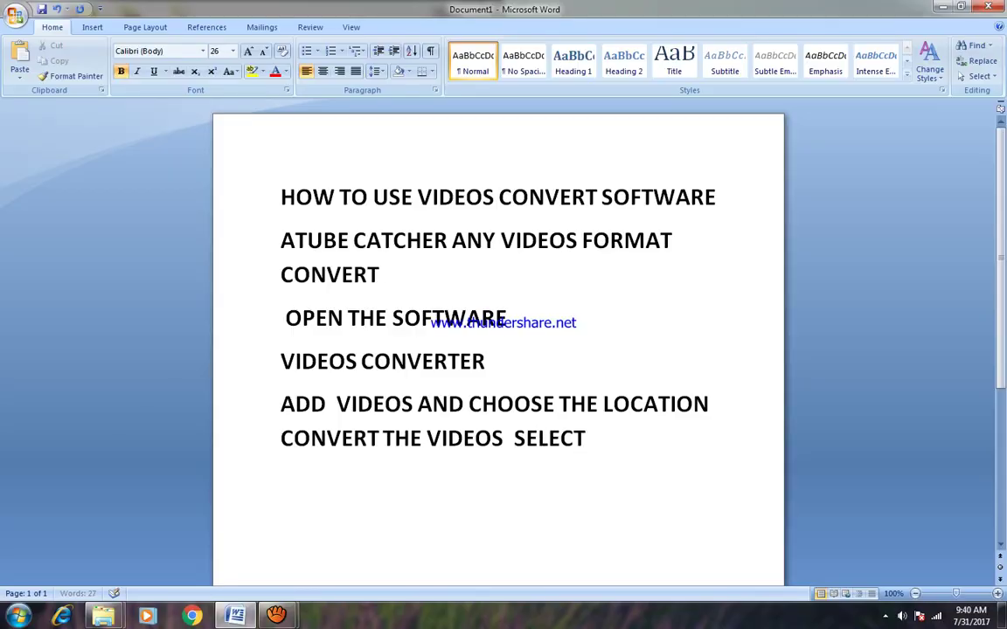
type(" THE VI")
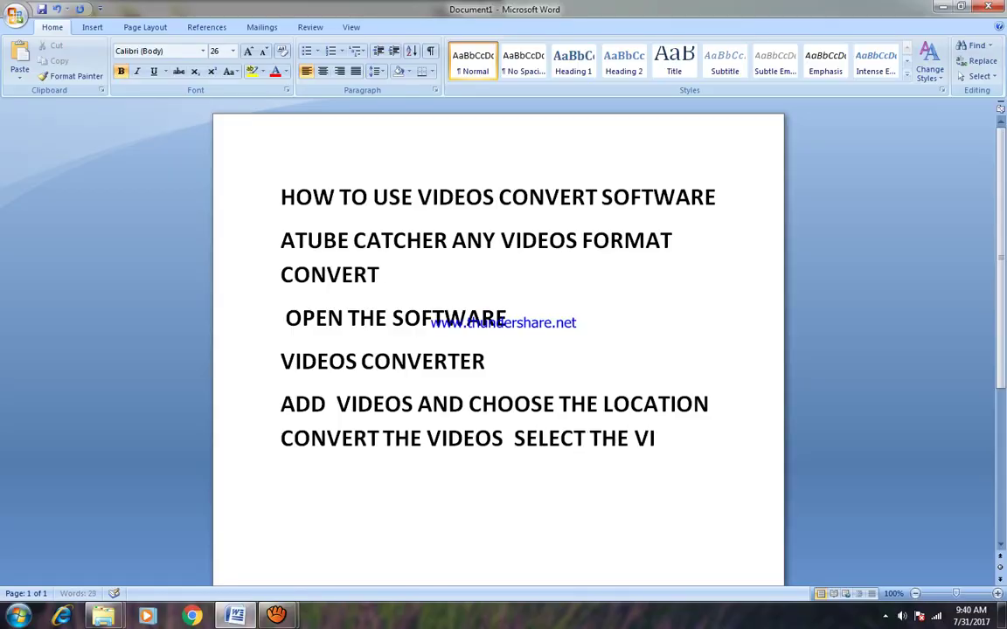
type("DEOS")
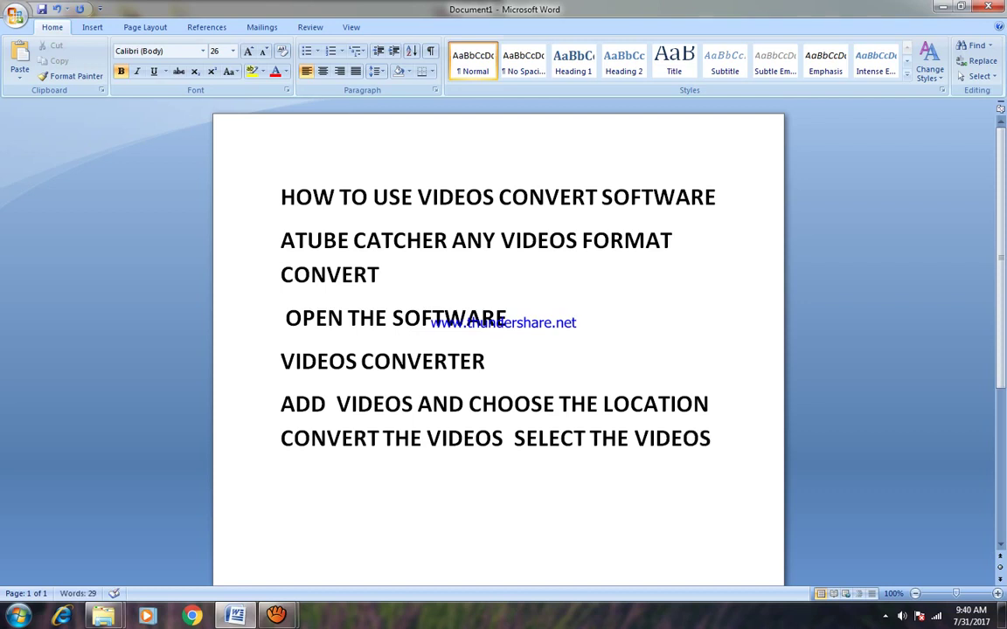
key("Return")
type("AND OPEN")
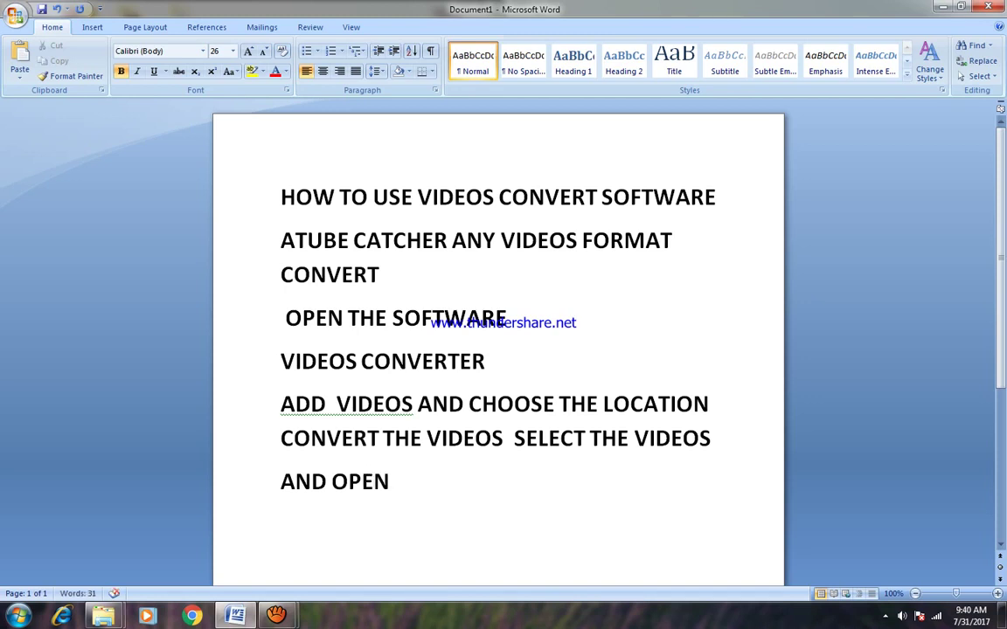
- Switch back to aTube Catcher's file selection dialog and add the selected video 20170609_104118 to the conversion list
mouse_move(276, 616)
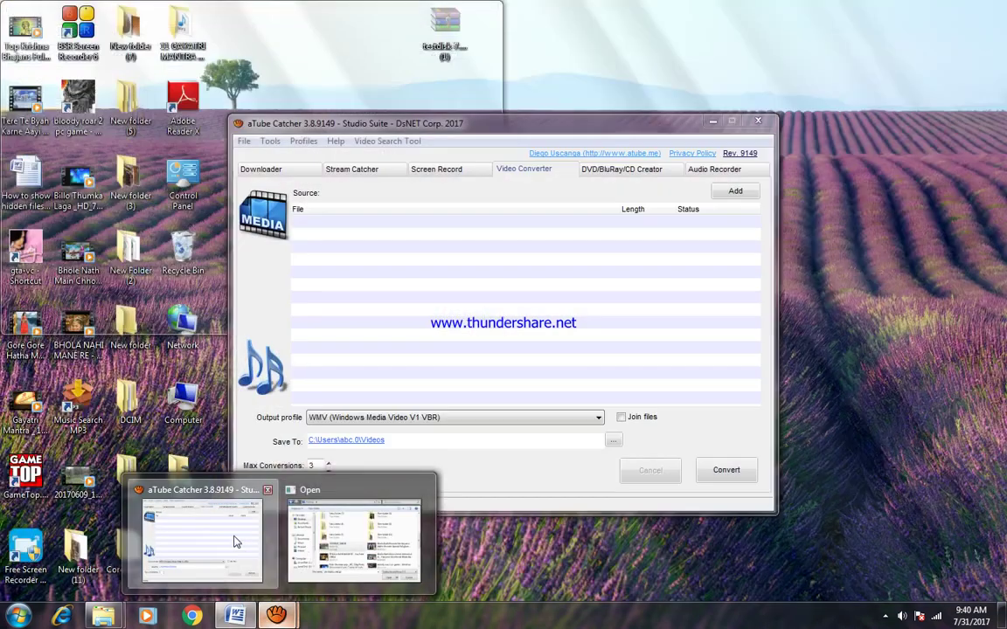
left_click(234, 542)
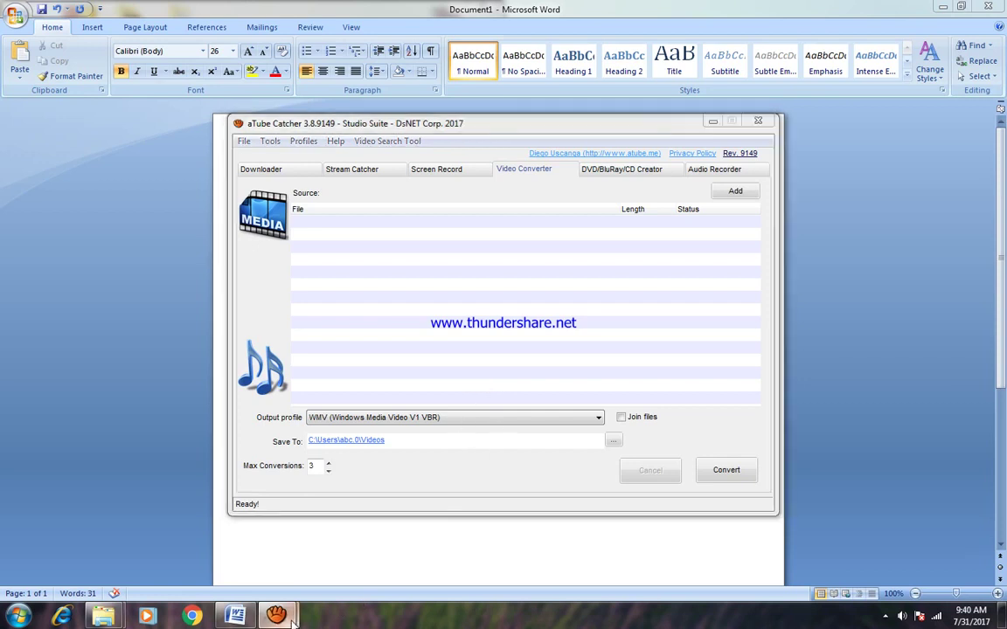
mouse_move(277, 616)
left_click(323, 485)
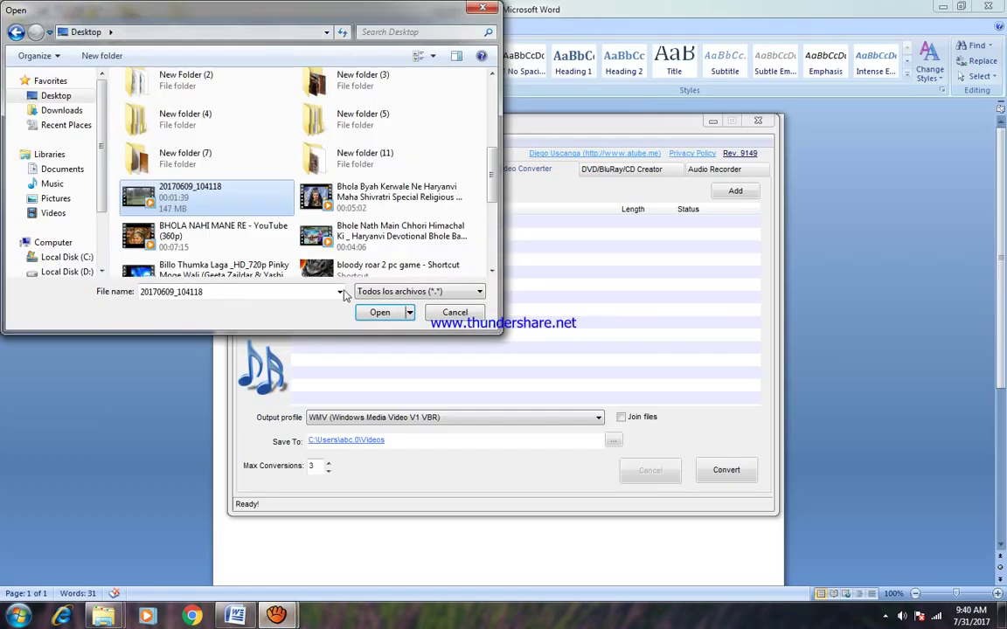
left_click(375, 313)
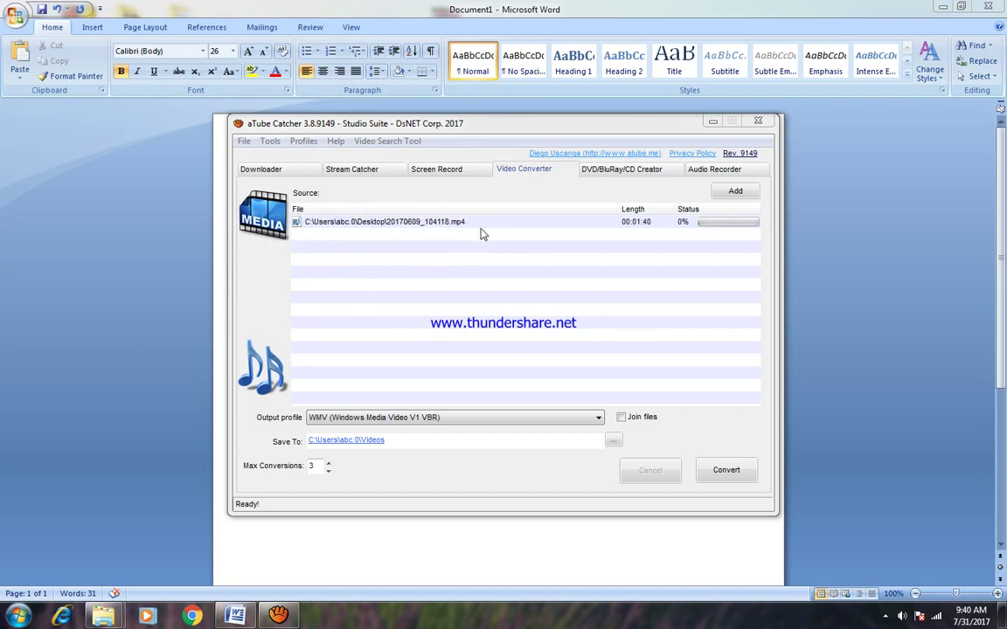
- Return to the Word document and add the line "THIS VIDEOS FORMAT MP4 MOBILE FORMAT" below "AND OPEN", followed by two new paragraphs
left_click(400, 546)
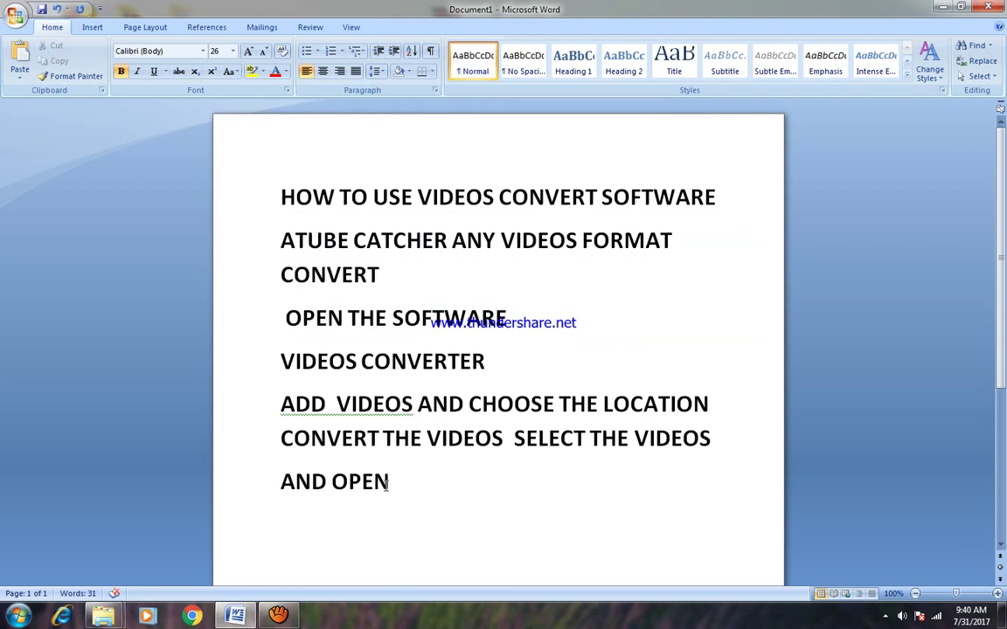
key("Return")
type("THIS")
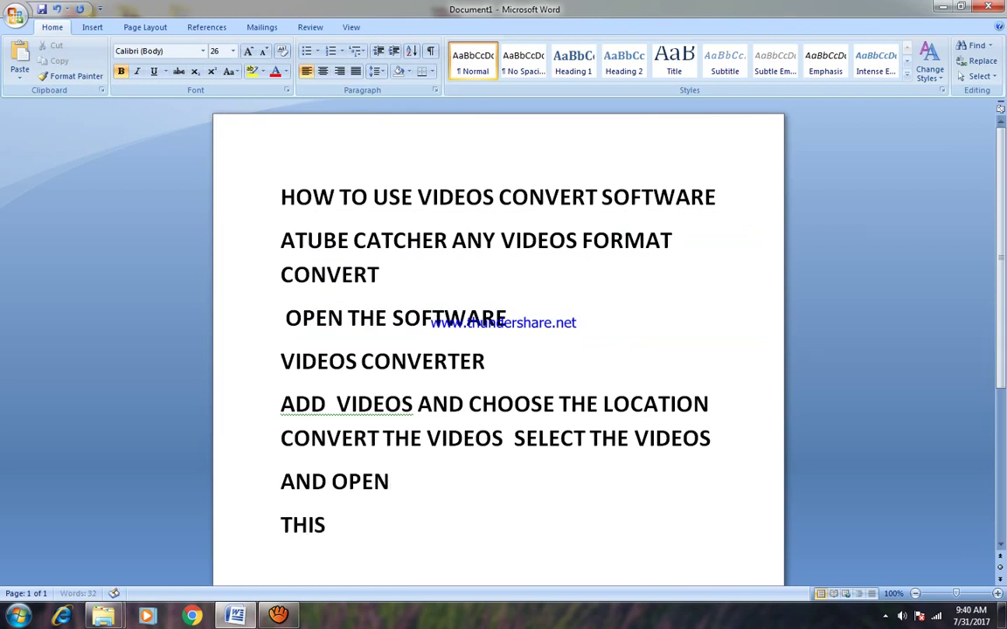
type(" VIDEOS ")
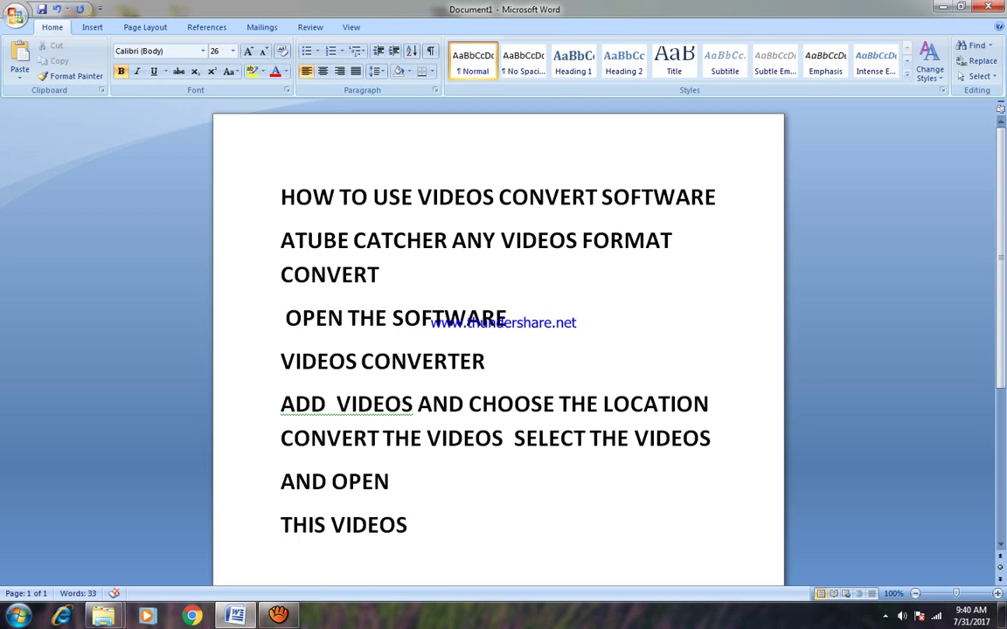
type("FORMA")
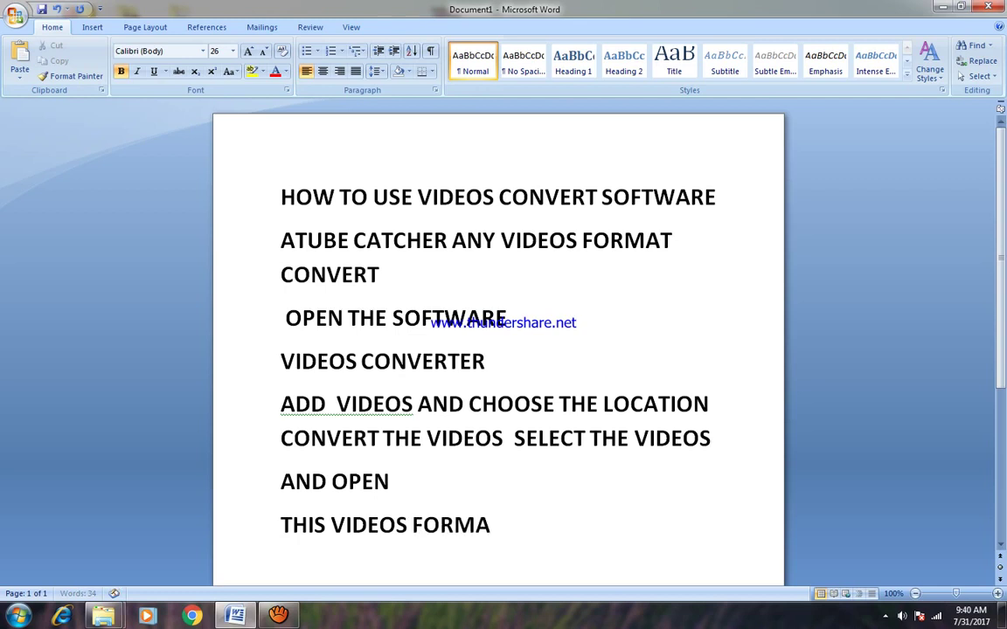
type("T MP4")
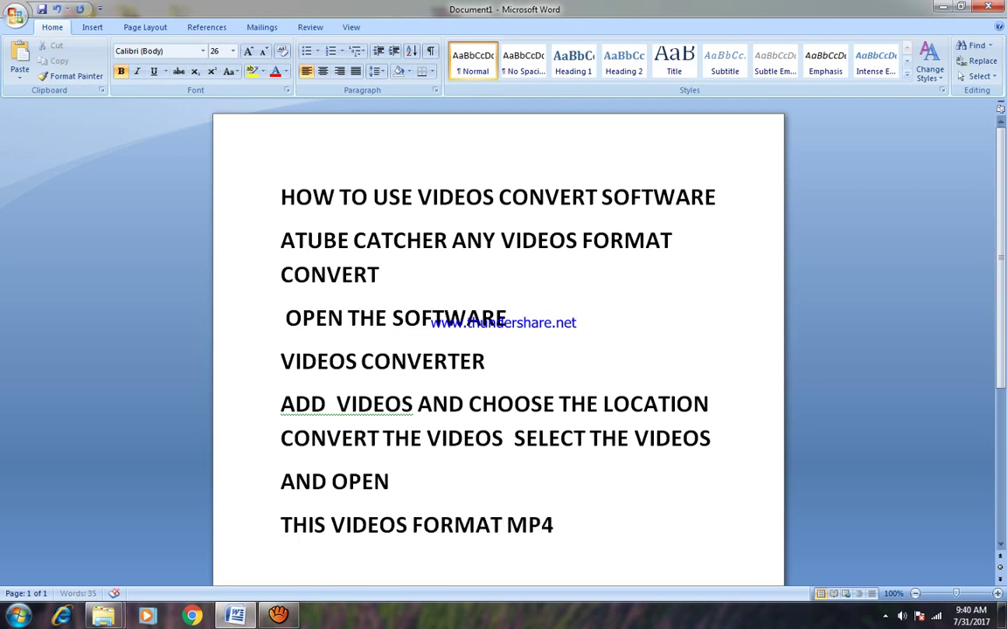
type(" MOB")
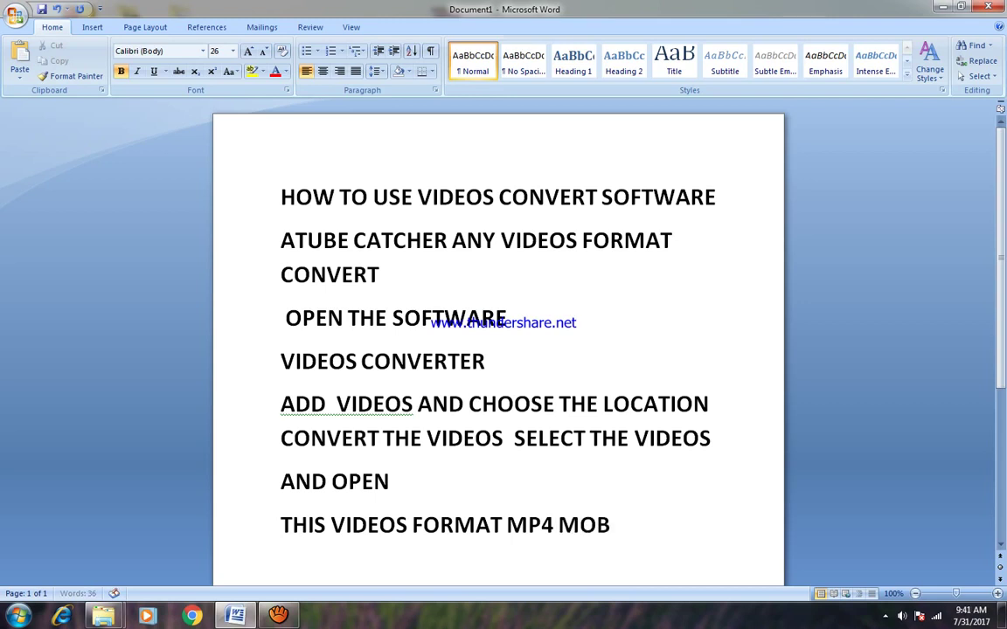
type("ILE ")
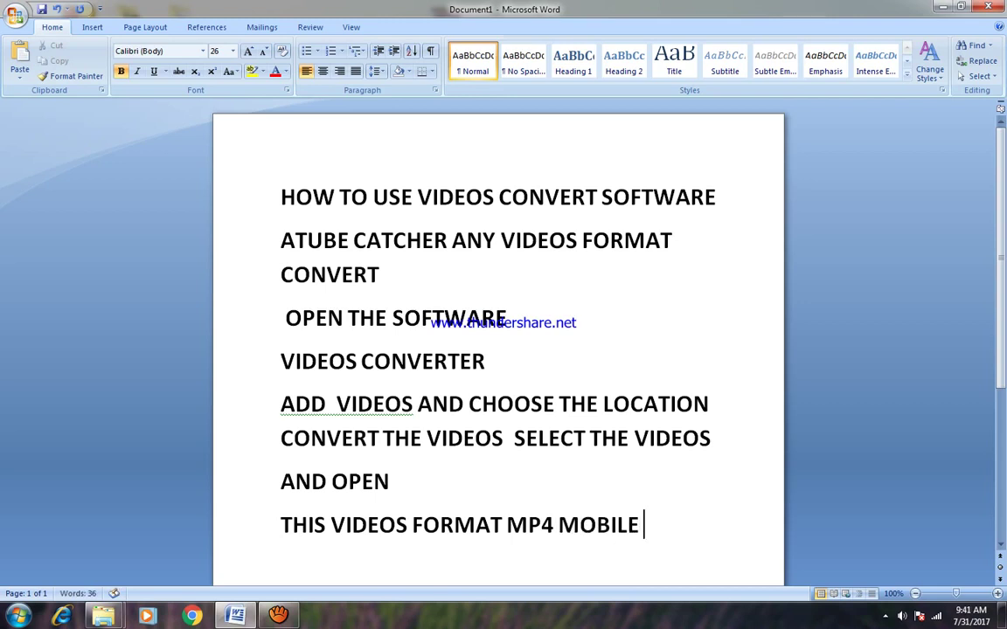
type("FORMA")
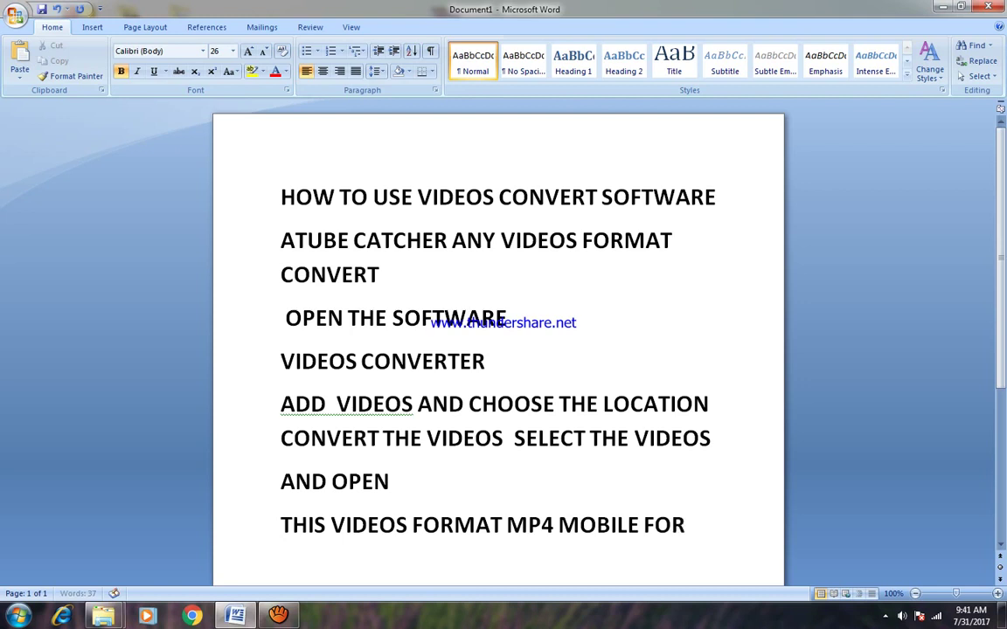
type("T")
key("Return")
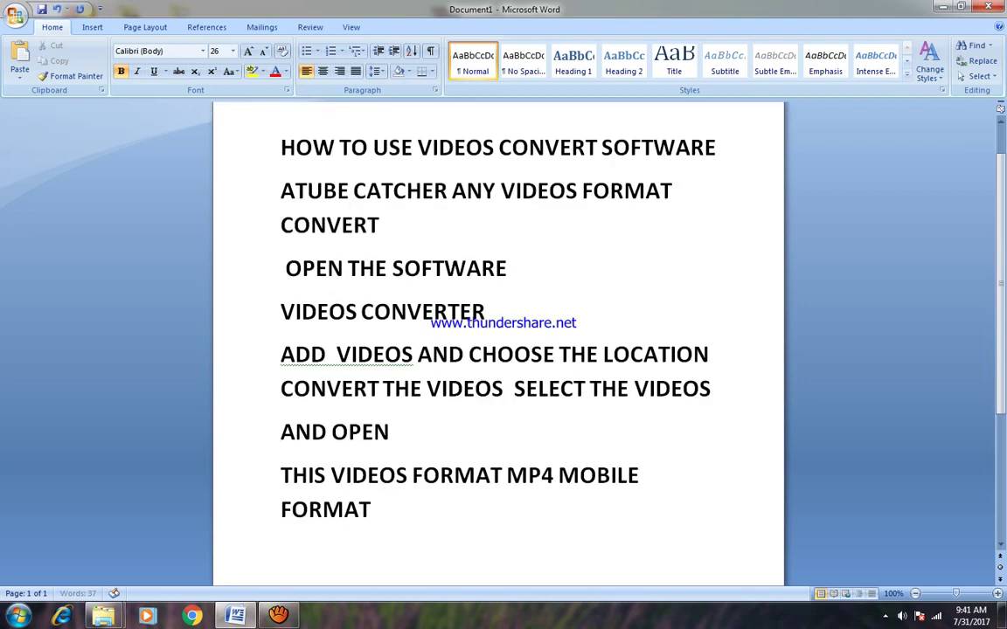
key("Return")
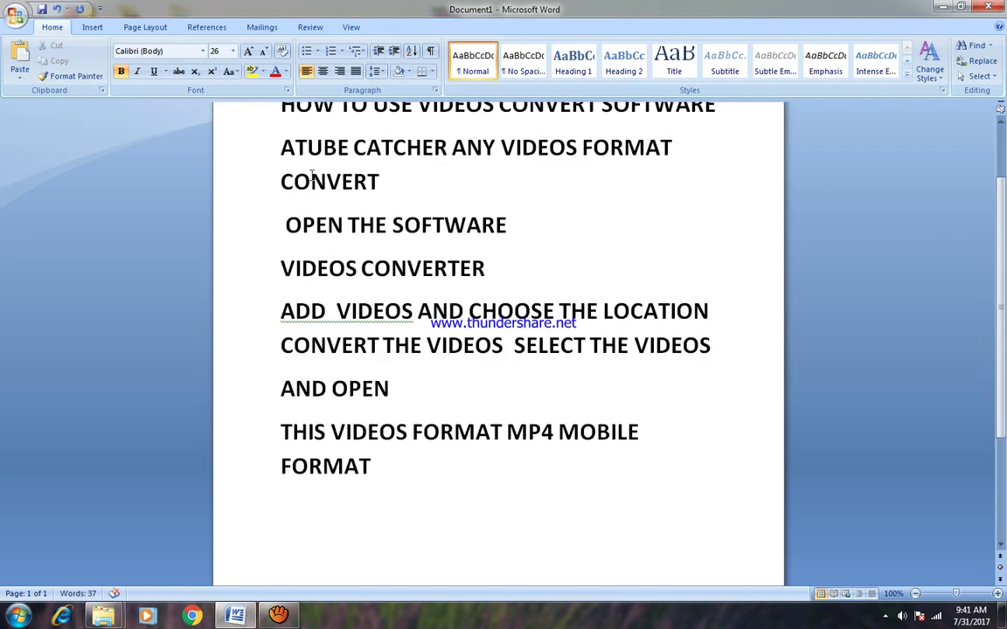
- Switch to aTube Catcher and look through the available output profiles, up to the 3GP mobile phone formats
left_click(278, 615)
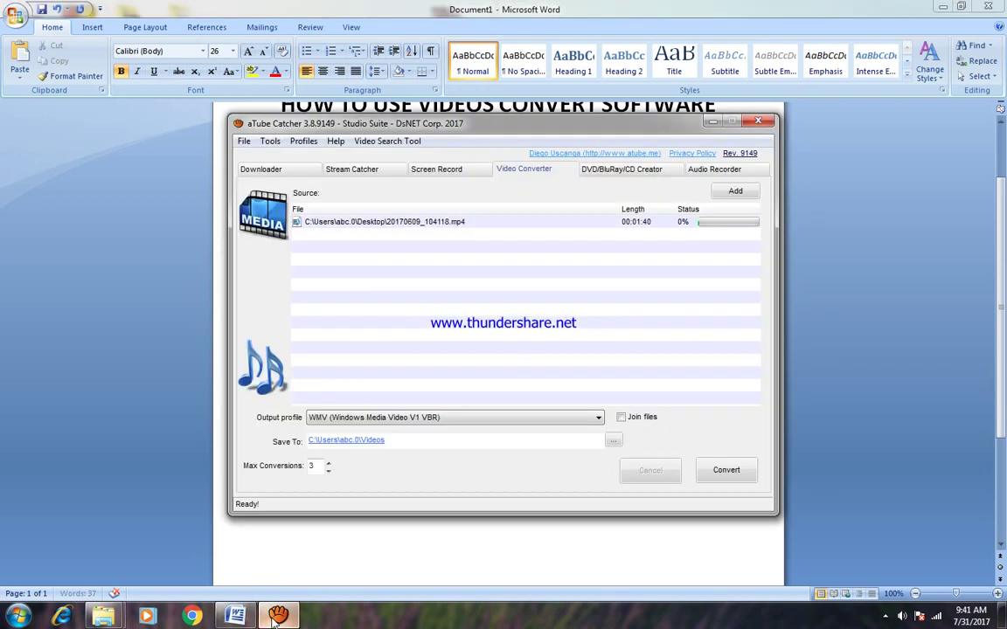
left_click(577, 417)
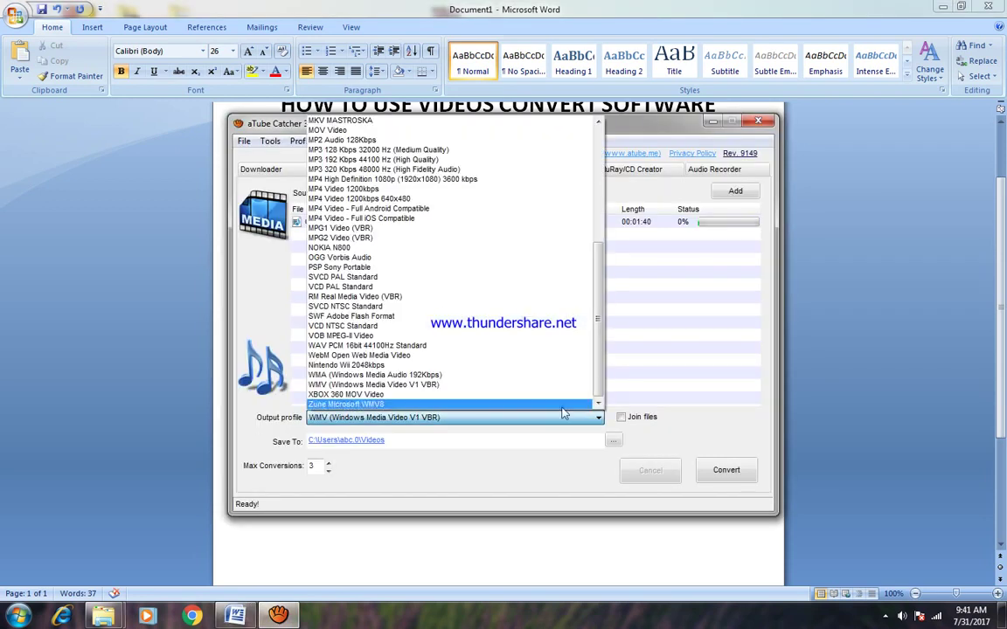
left_click(420, 380)
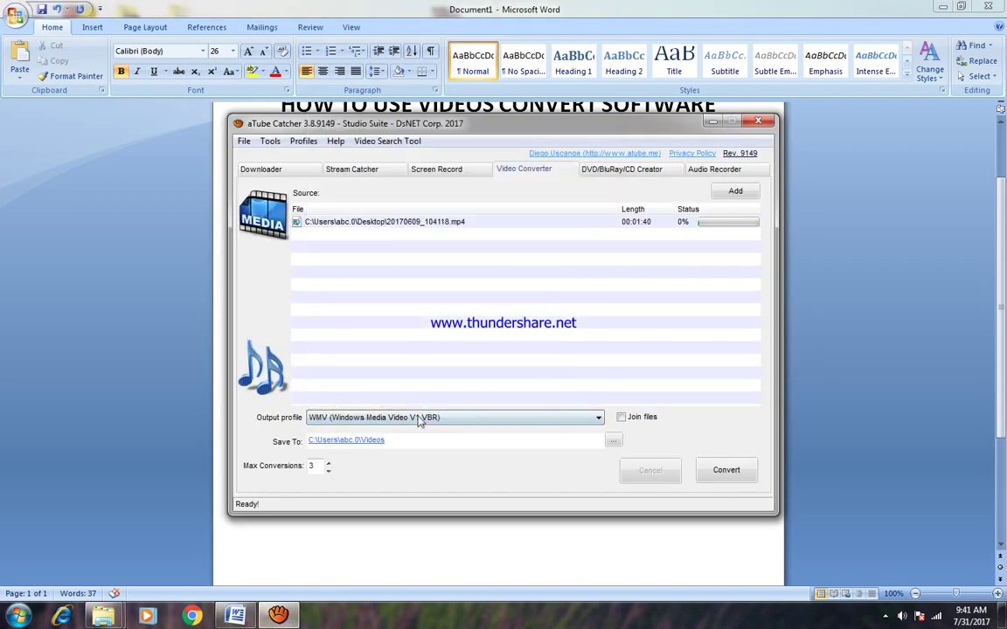
left_click(466, 422)
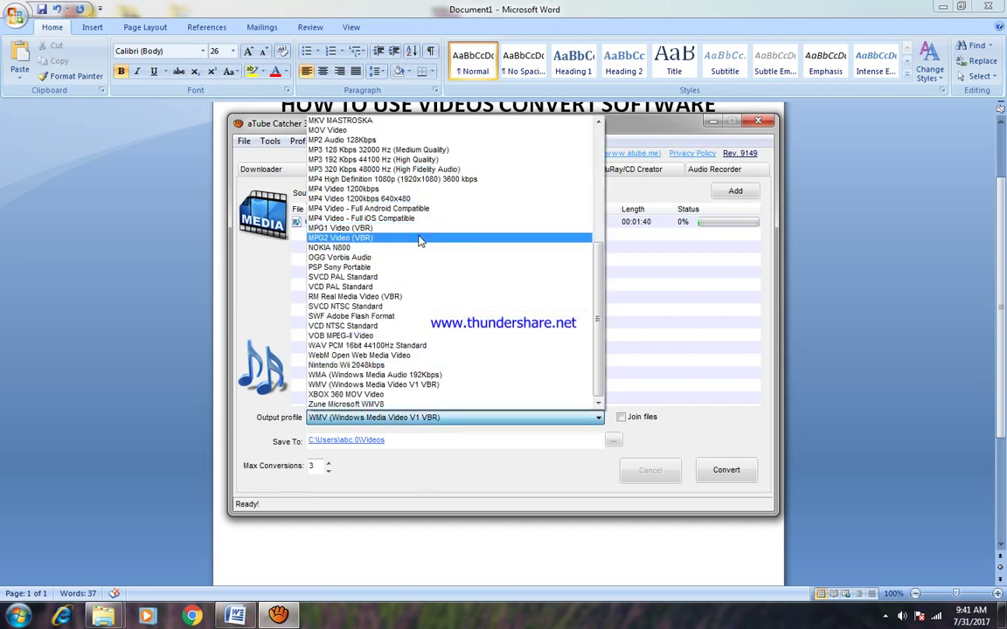
scroll(420, 203, "up", 3)
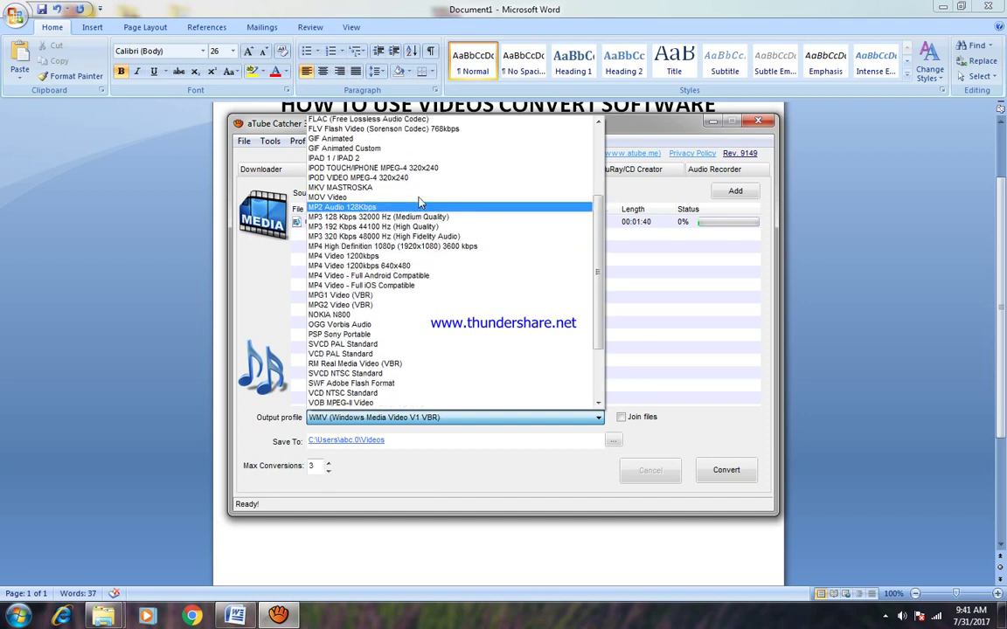
scroll(419, 203, "up", 5)
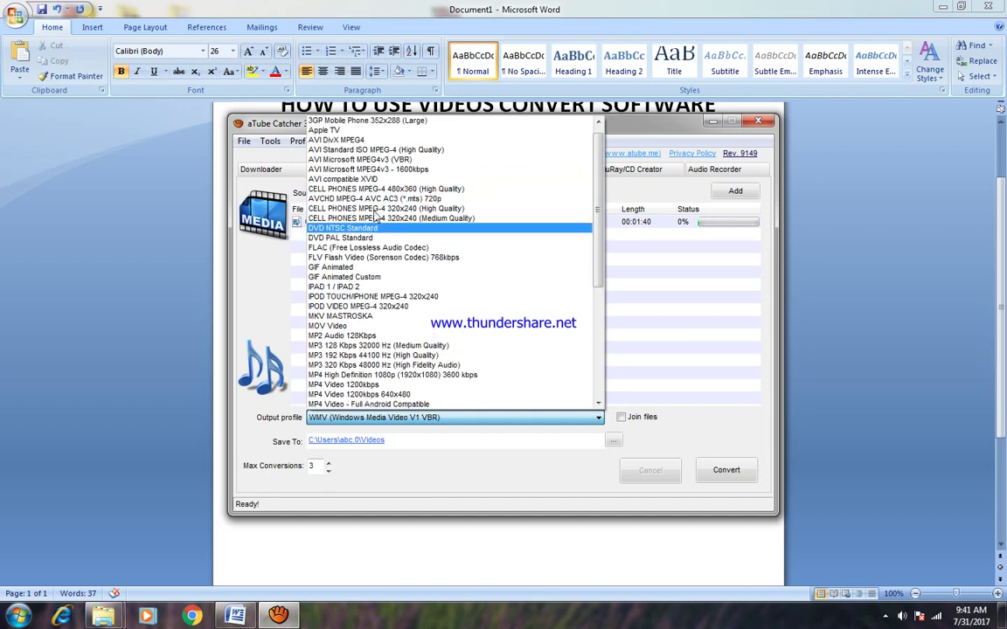
scroll(376, 215, "up", 1)
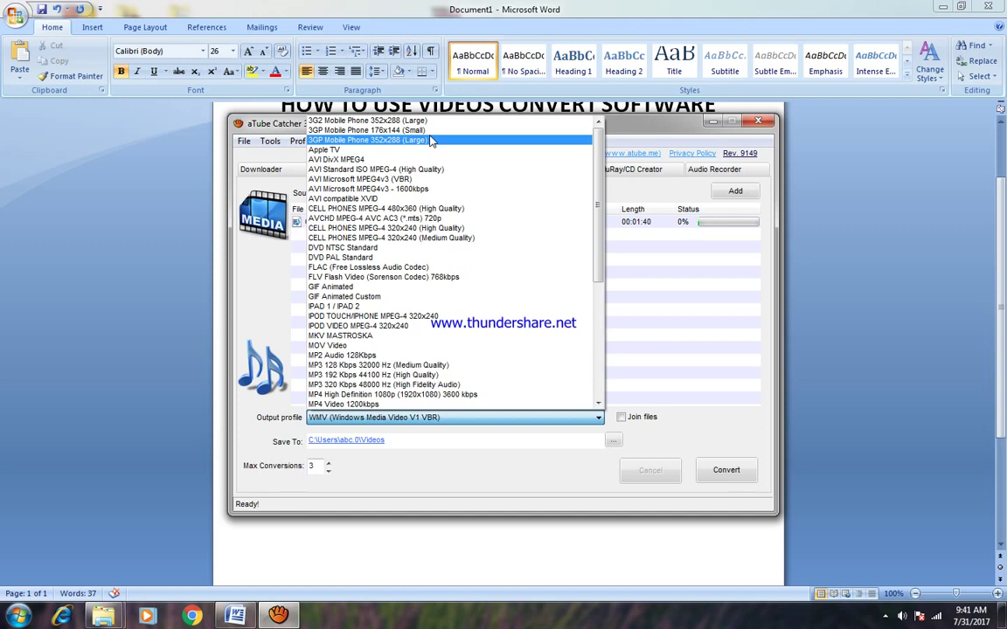
- Return to the Word document and add "SELECT THE YOUR PHONE SELECTED FORMAT" in the last empty paragraph
left_click(465, 516)
type("S")
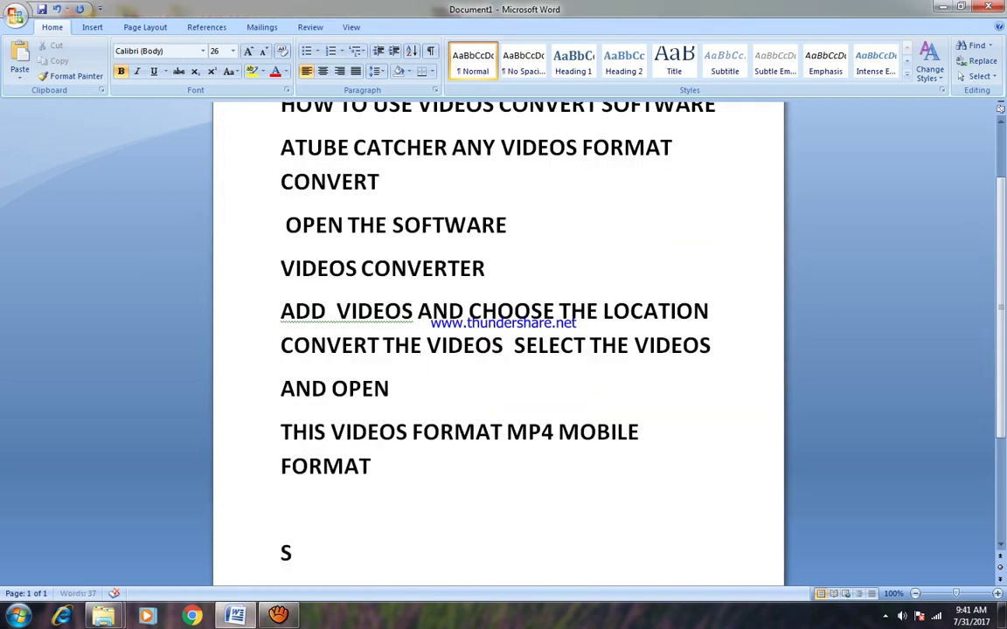
type("ELECT")
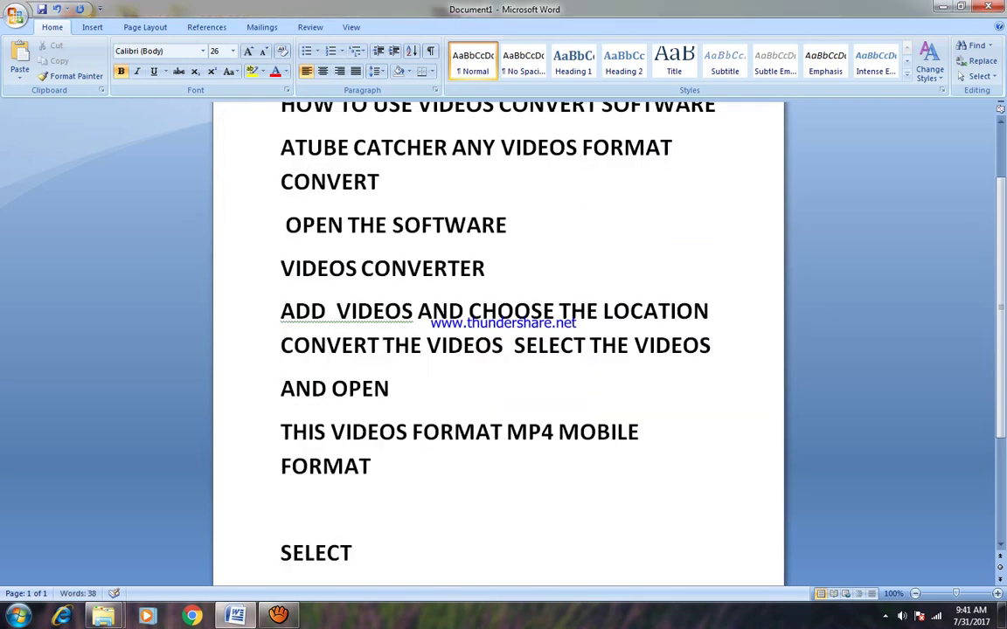
type(" THE YOU")
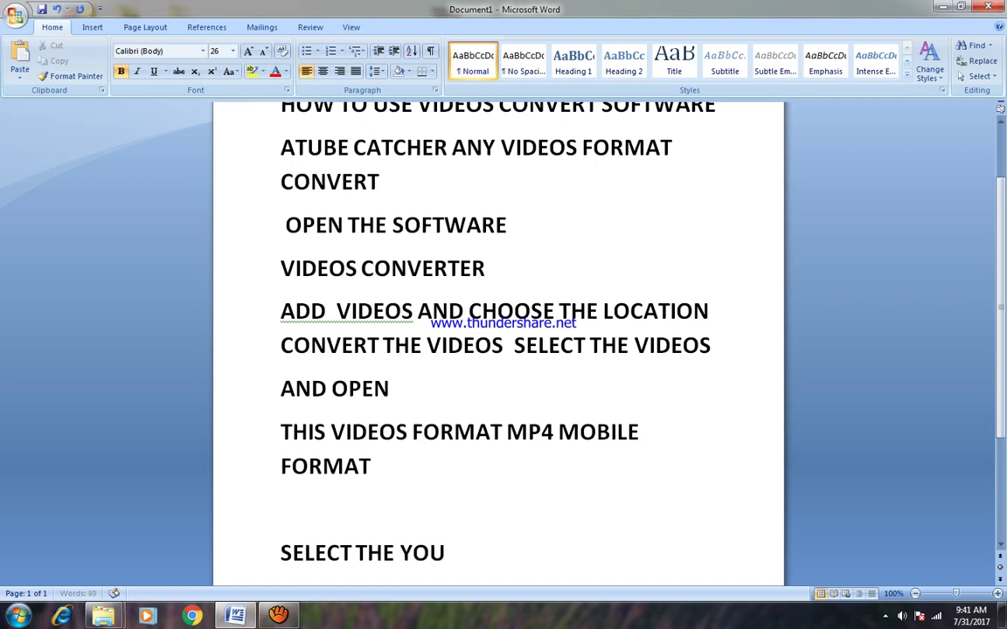
type("R PHONR")
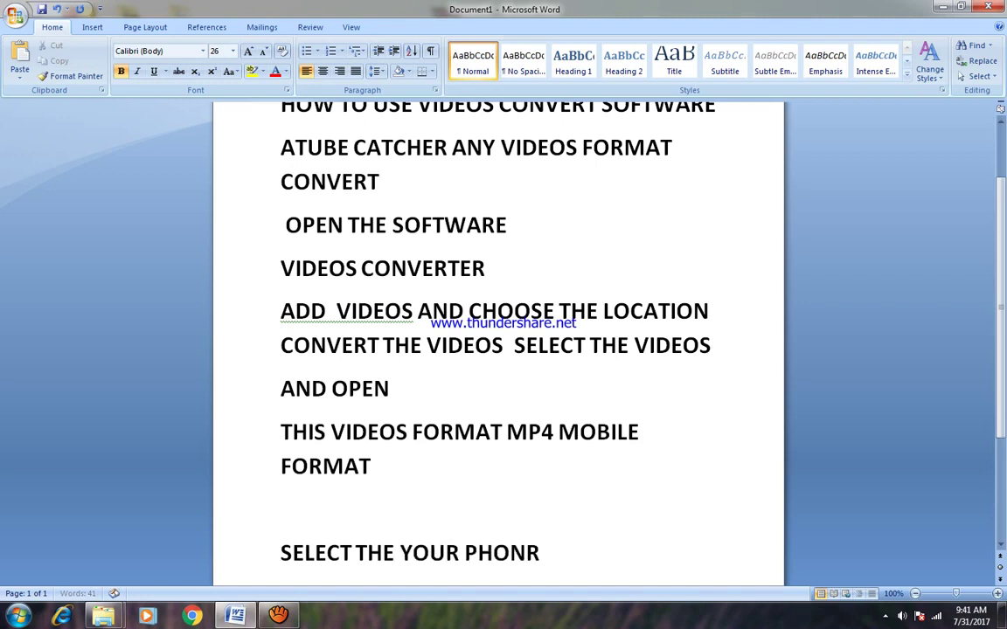
key("BackSpace")
key("BackSpace")
type("NE SELECTED T")
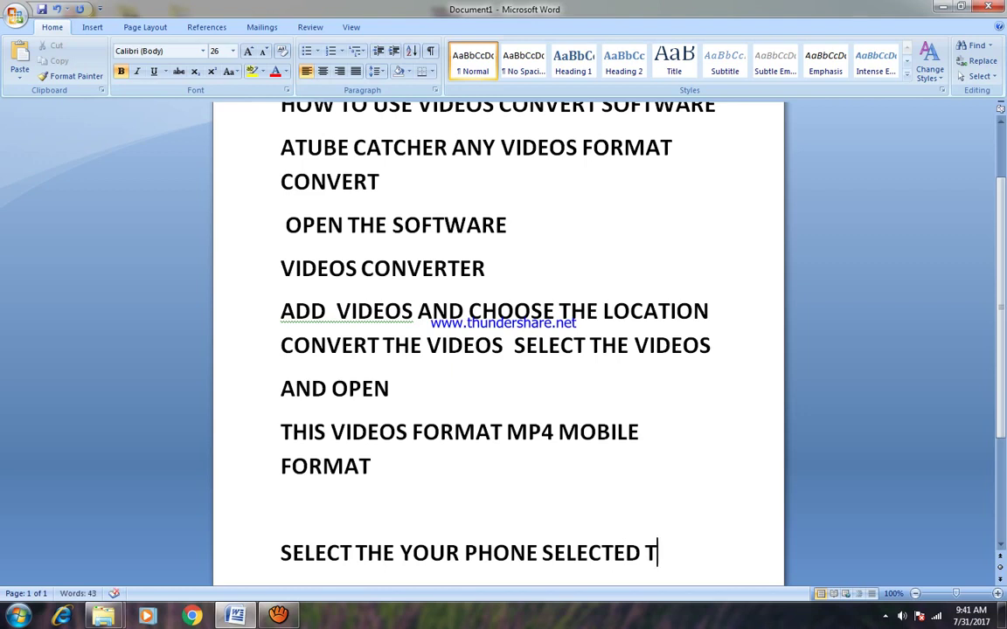
key("BackSpace")
type("FORMAT")
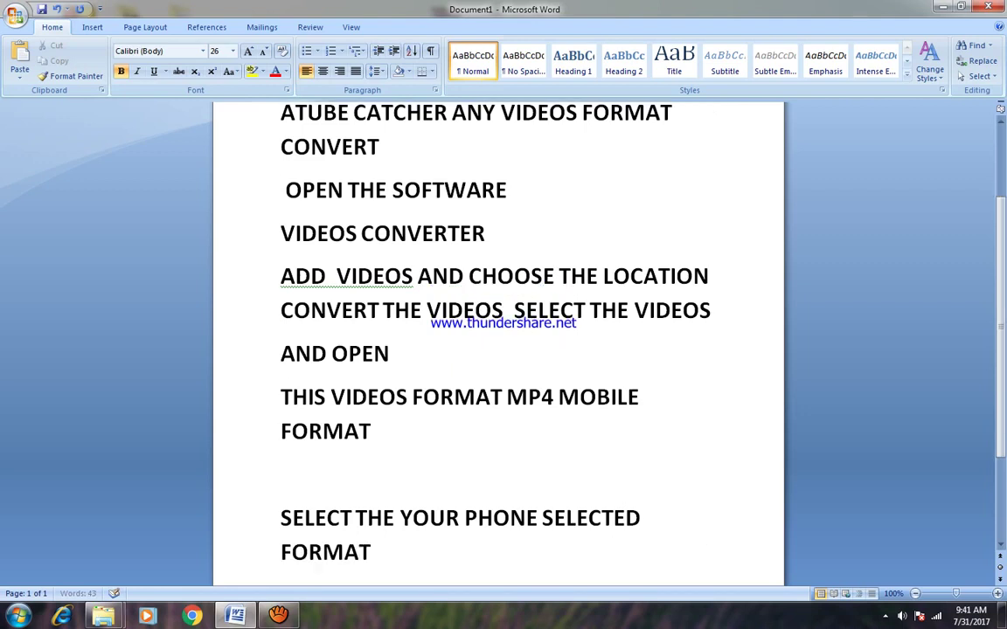
- Add " AND CONVERT" to the end of the phone format line in the document and start a new paragraph
type(" AND CON")
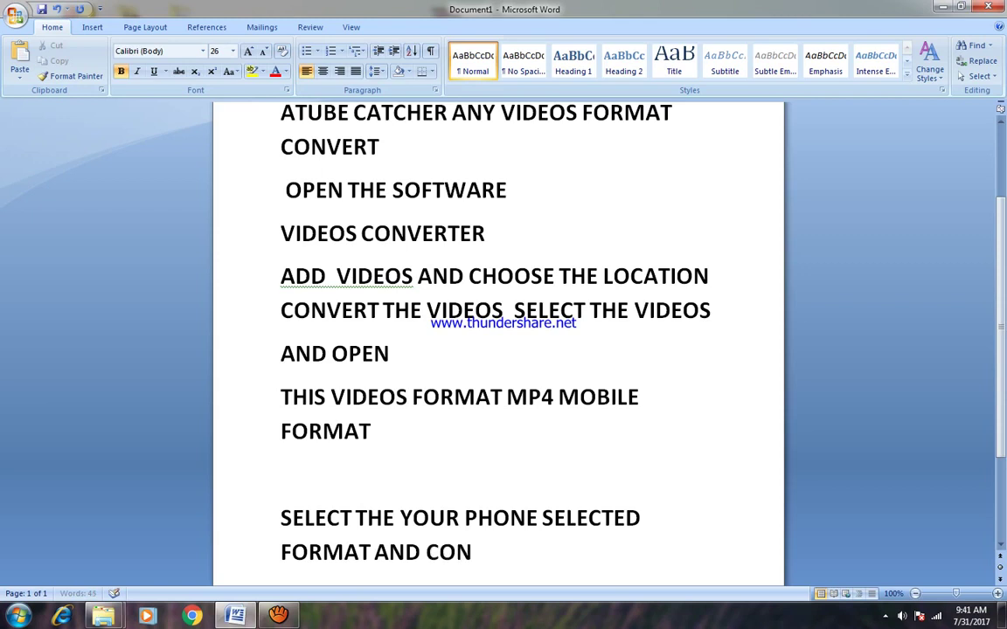
type("VERT")
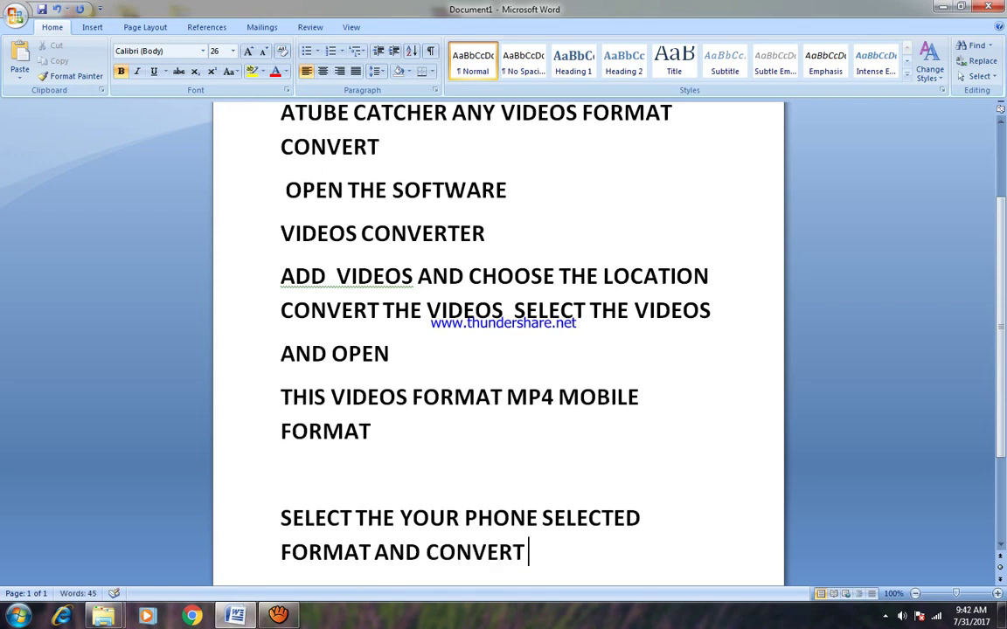
key("Return")
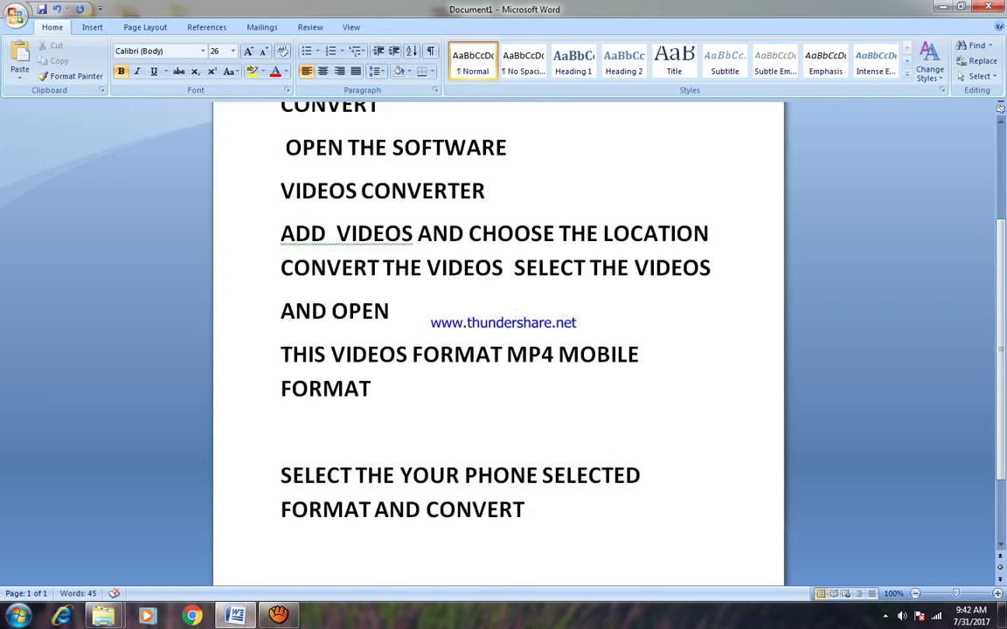
- Write "I HAVE CHOOSE THE FORMAT 3GP" in the new paragraph below "SELECT THE YOUR PHONE SELECTED FORMAT AND CONVERT"
type("I HAVE")
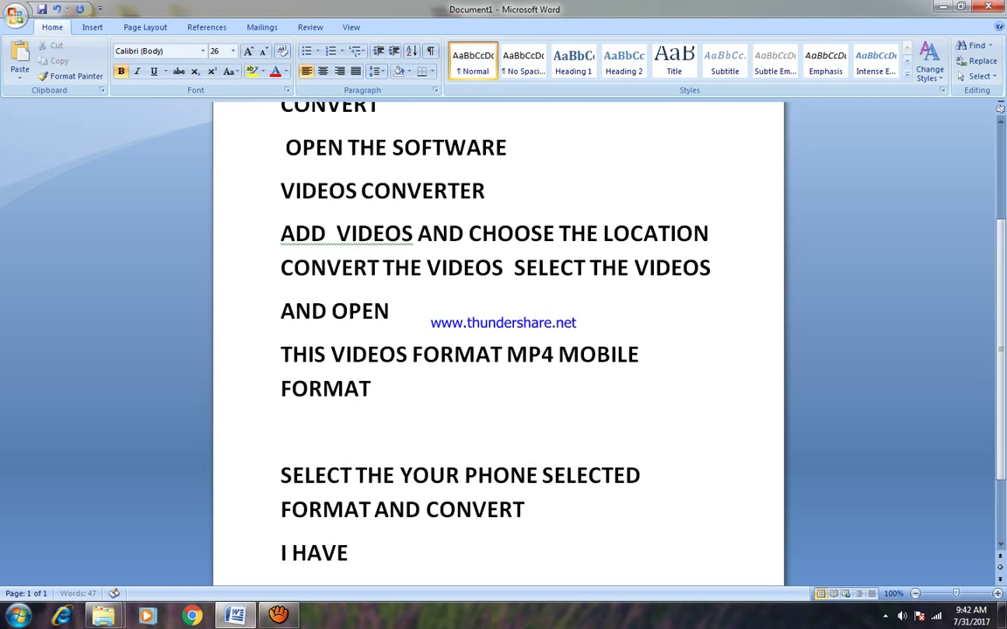
type(" CHOOSE")
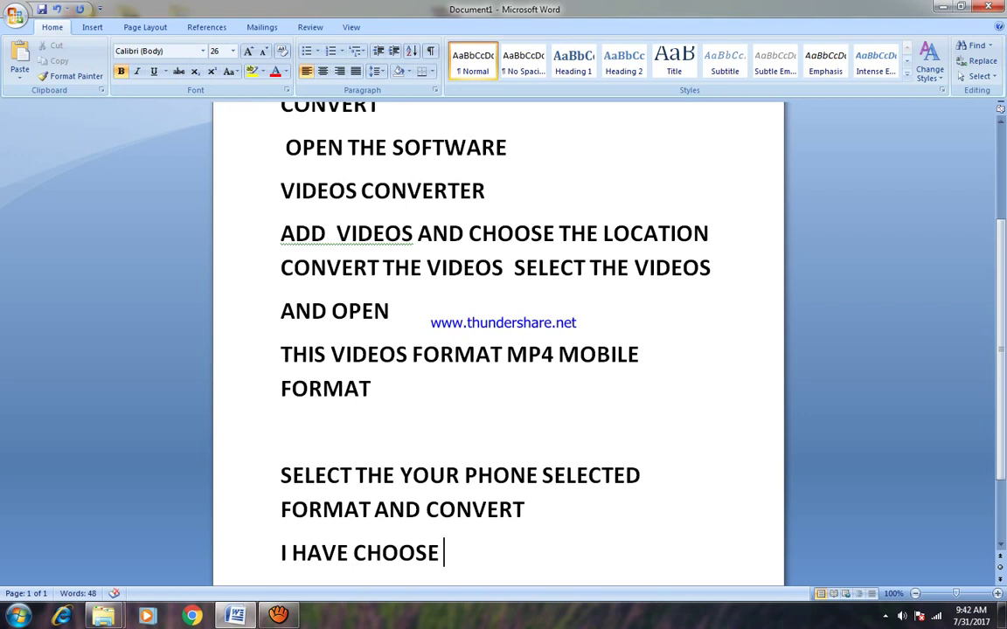
type(" THE FORMAT ")
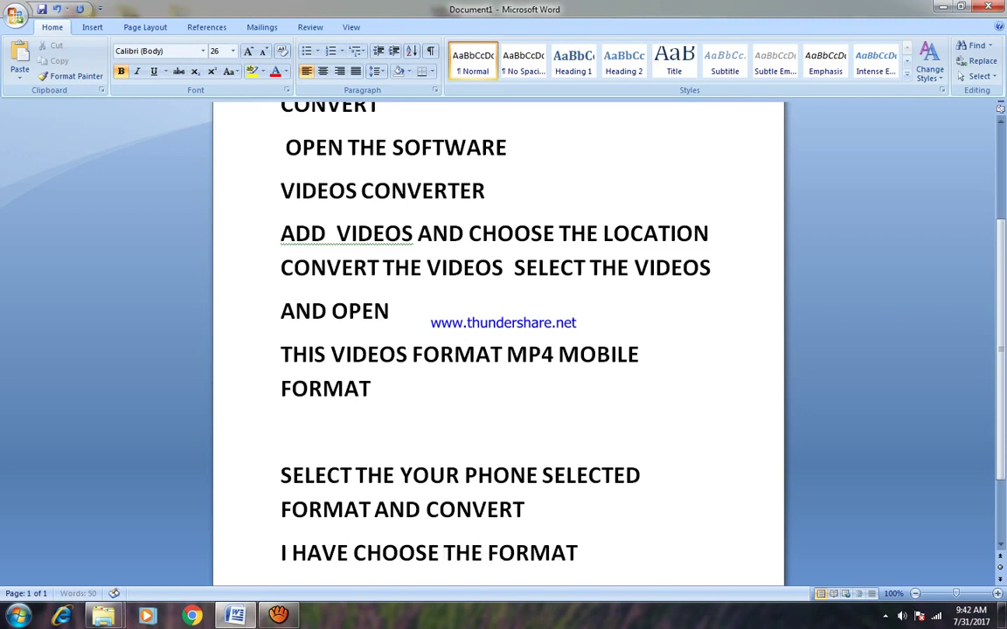
type("3GP")
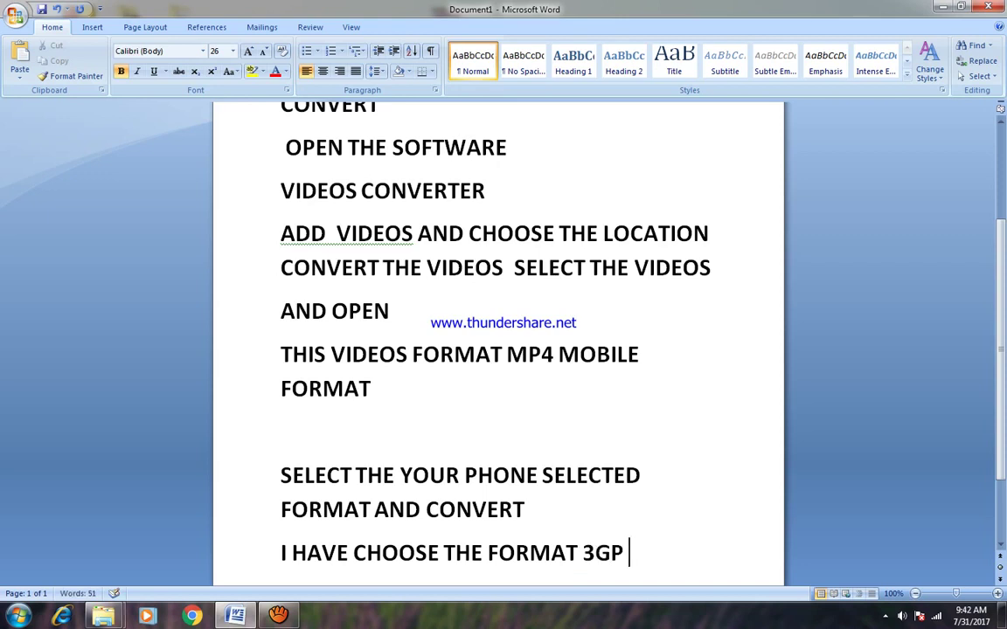
scroll(297, 348, "down", 1)
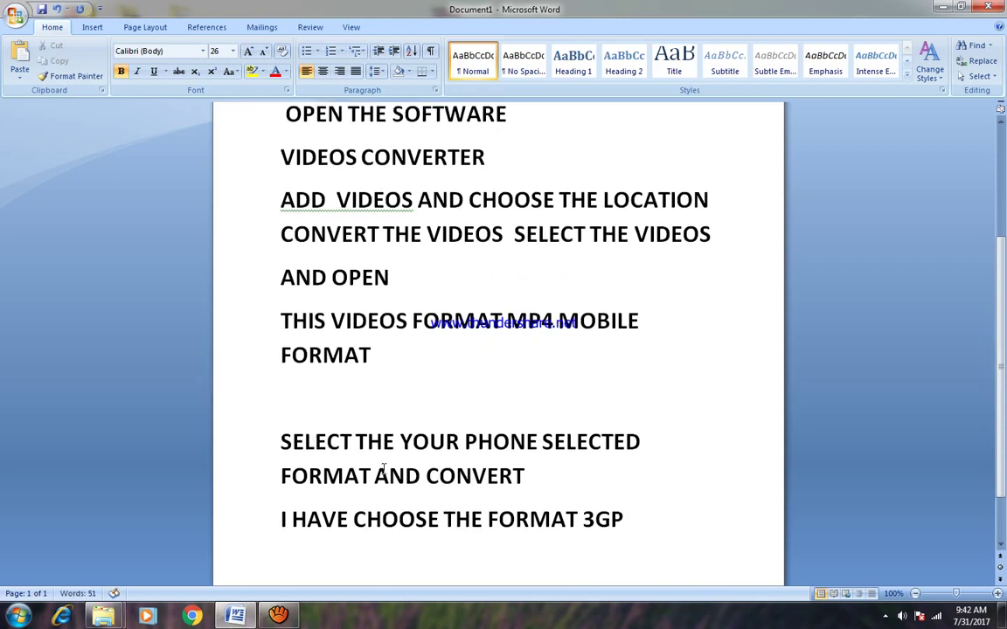
left_click(278, 615)
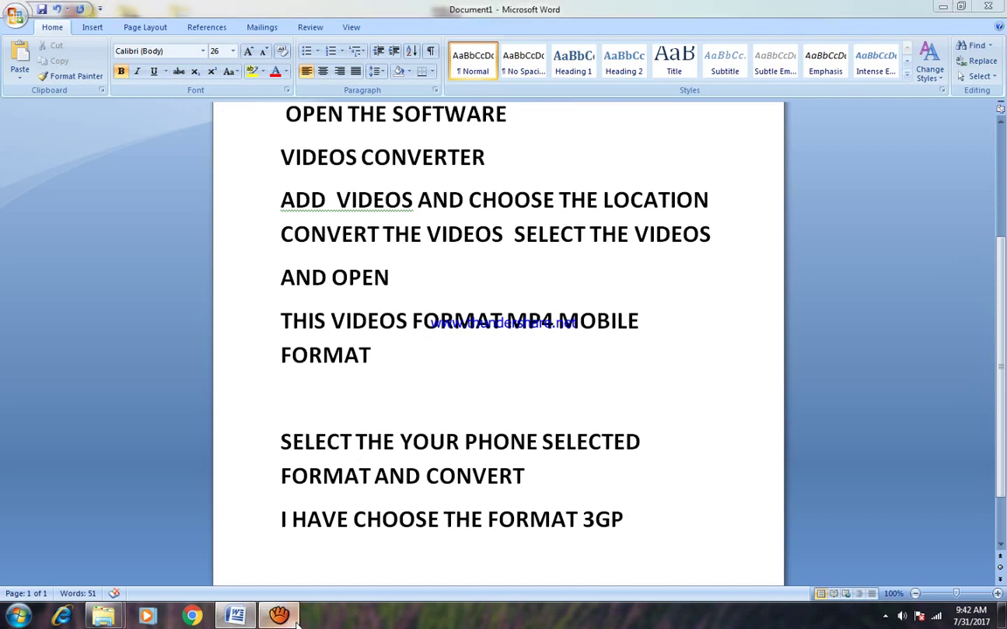
left_click(443, 420)
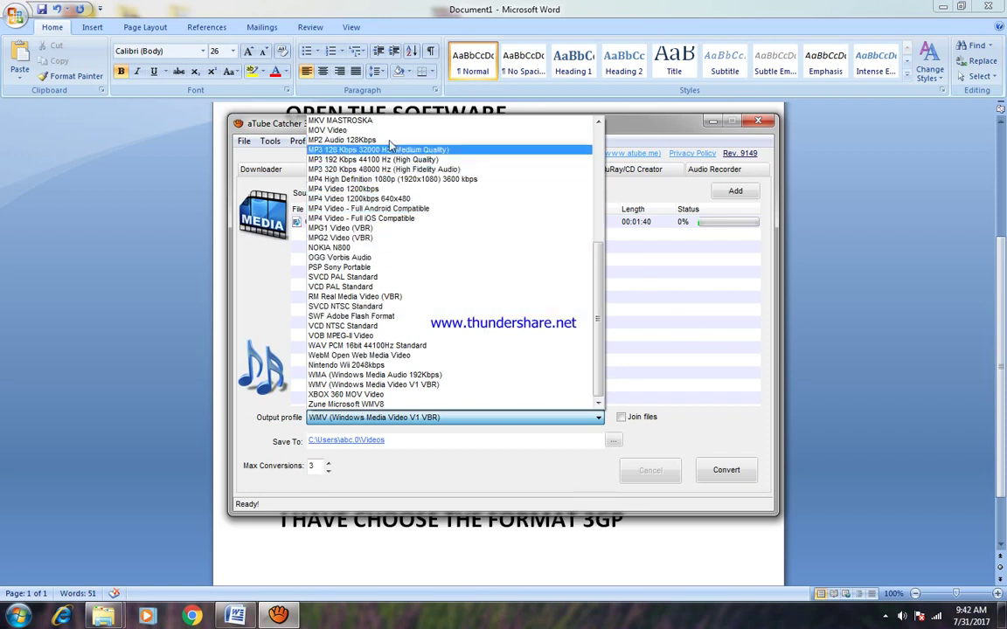
left_click(441, 530)
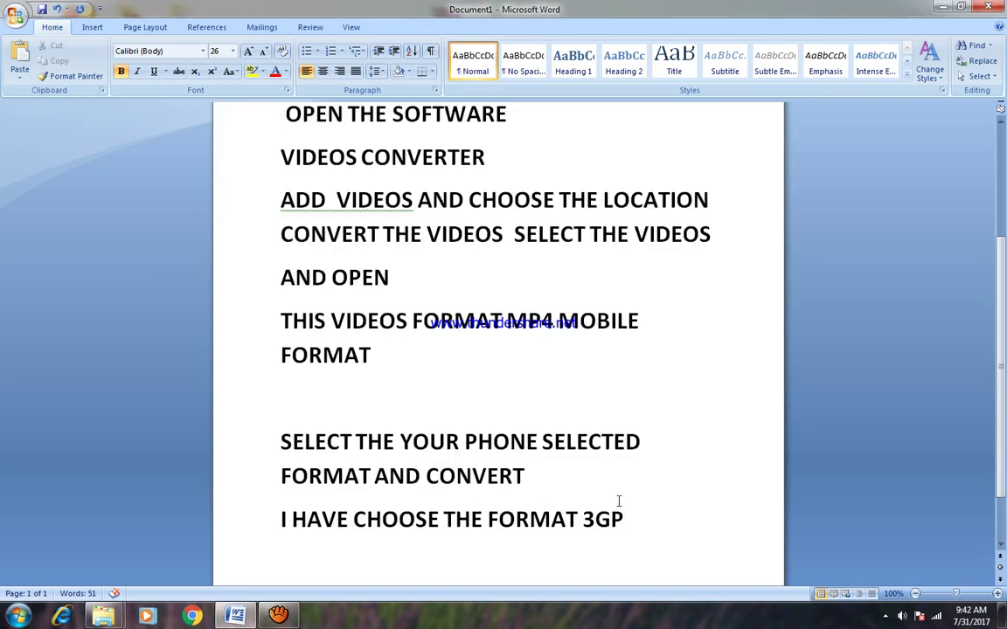
- Switch to aTube Catcher and set the output profile to 3GP Mobile Phone 352x288 (Large)
left_click(278, 617)
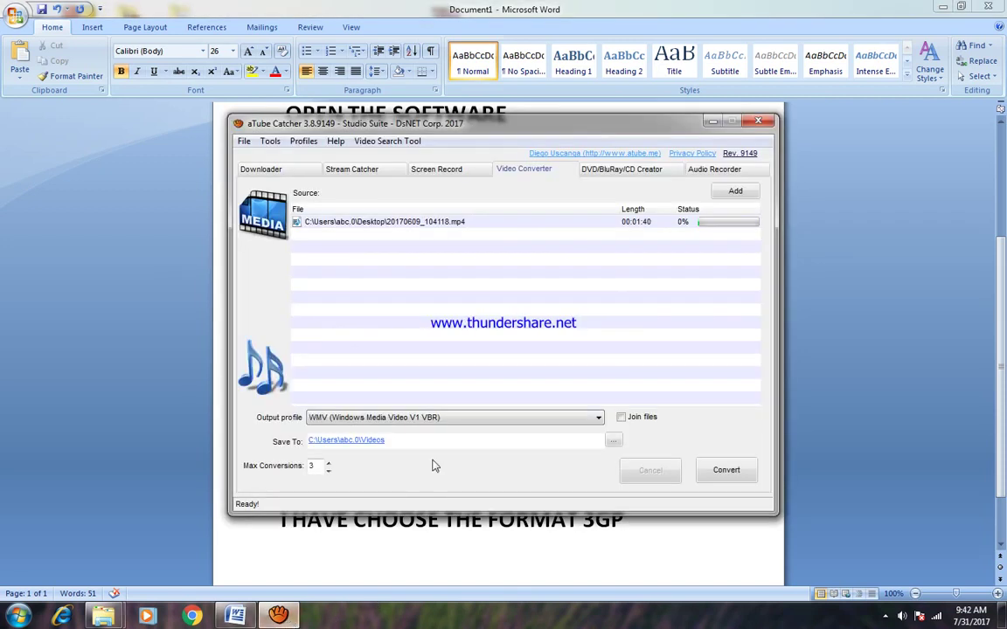
left_click(449, 418)
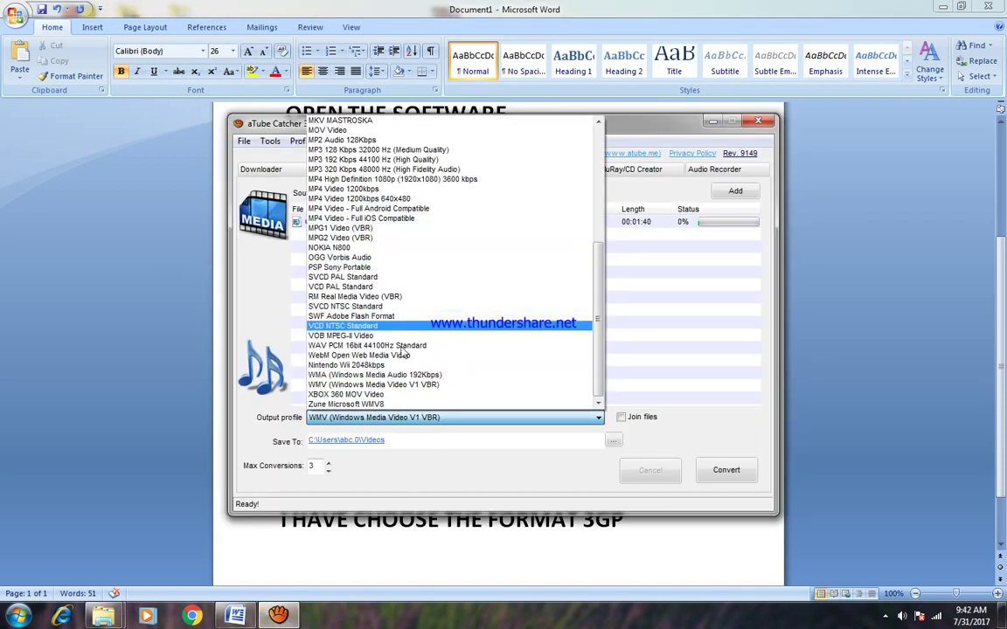
scroll(373, 181, "up", 3)
scroll(373, 181, "up", 4)
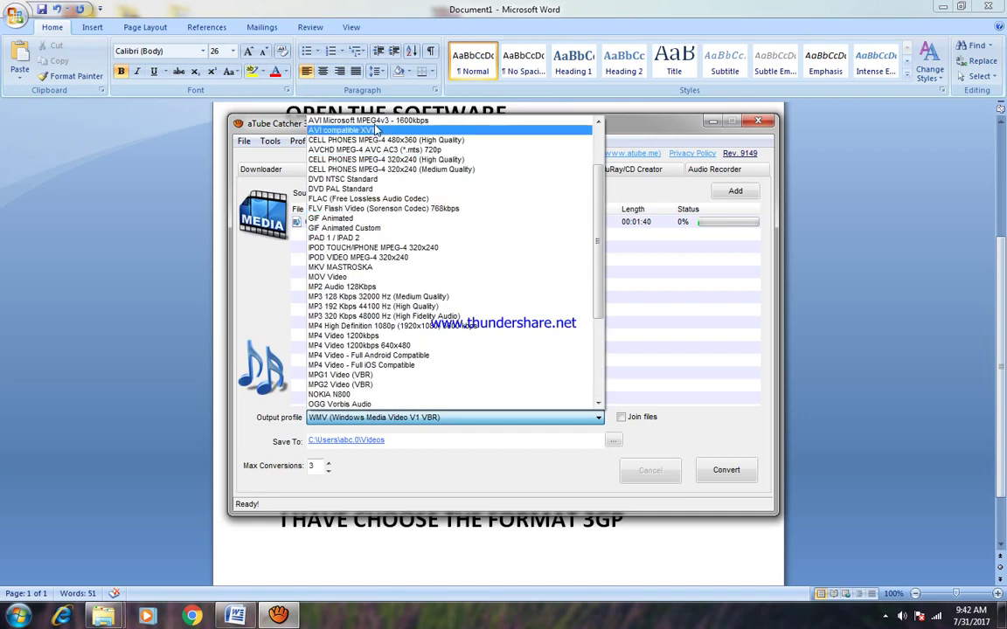
scroll(393, 146, "up", 1)
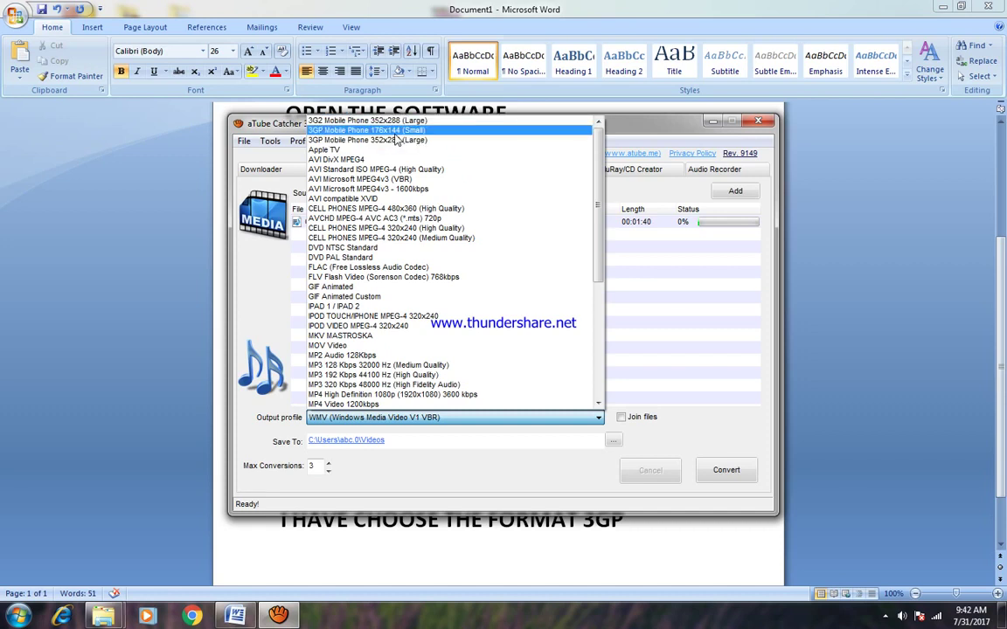
left_click(396, 140)
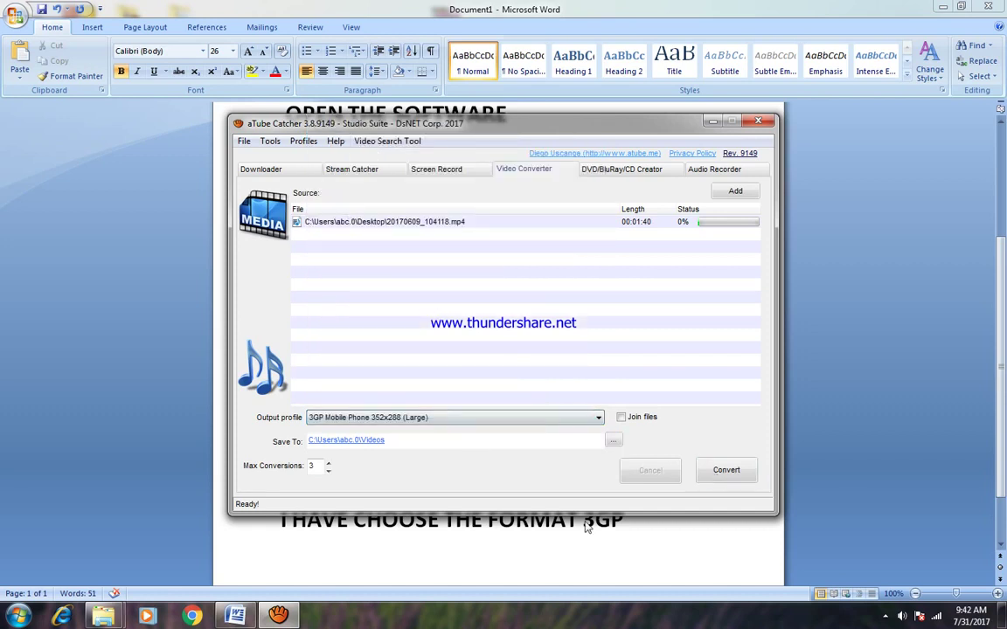
- Return to the Word document and add the line "CONVERT" below the 3GP format line, followed by two new paragraphs
left_click(512, 535)
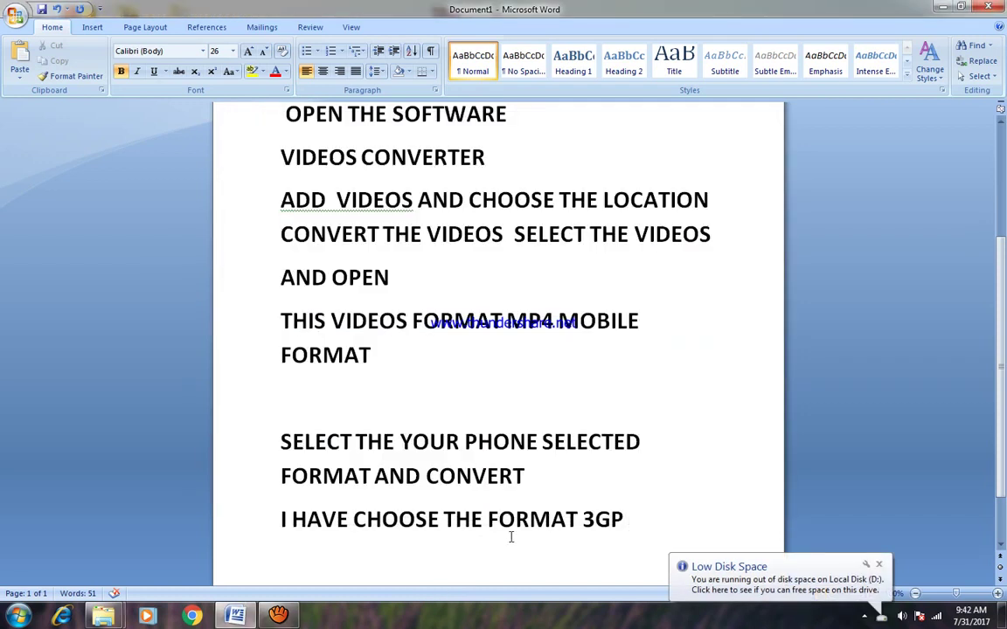
key("Return")
type("CONV")
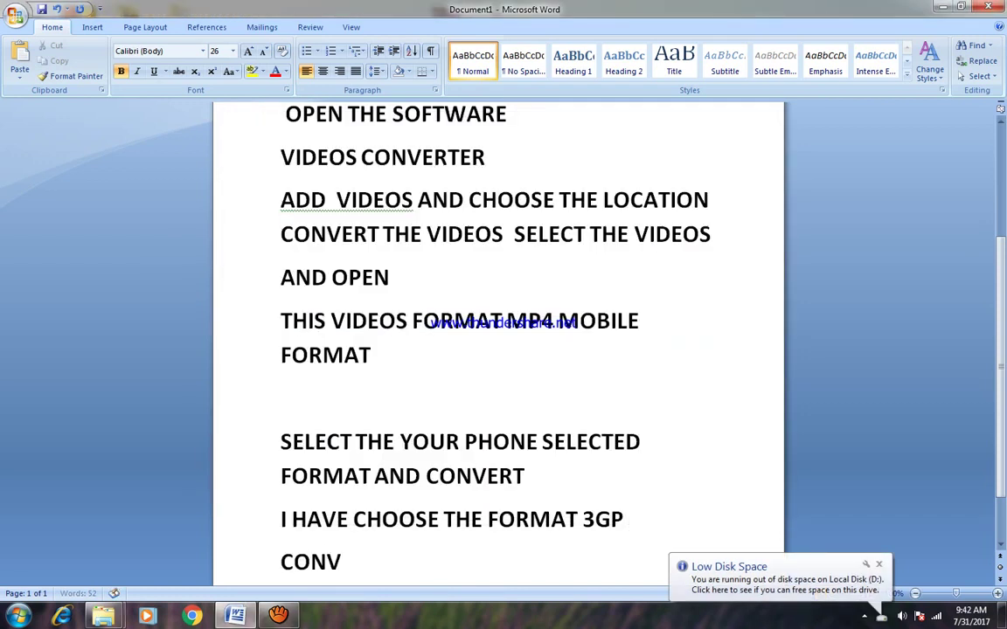
type("ERT")
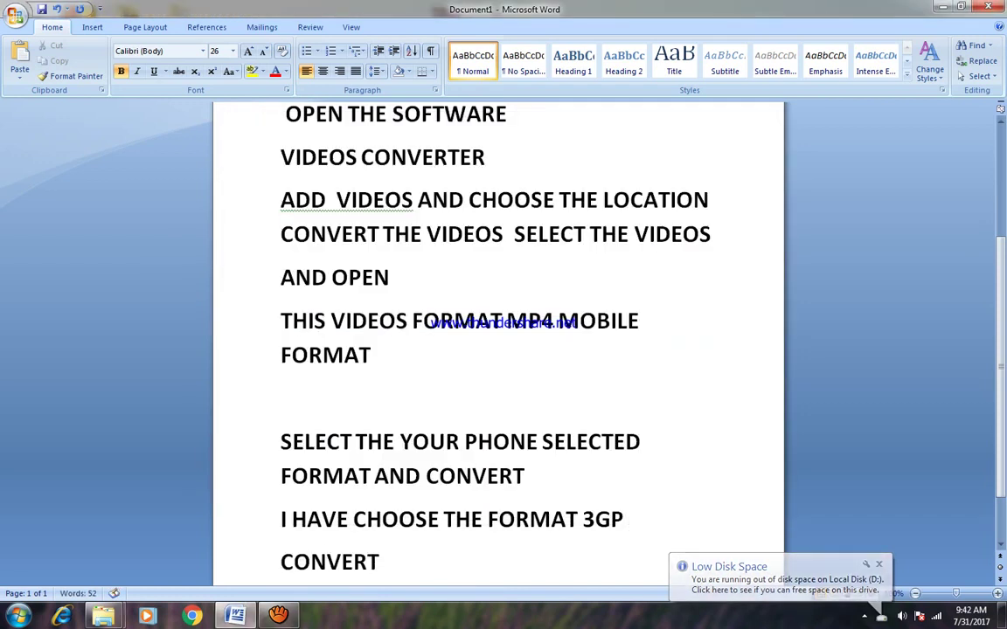
key("Return")
key("Return")
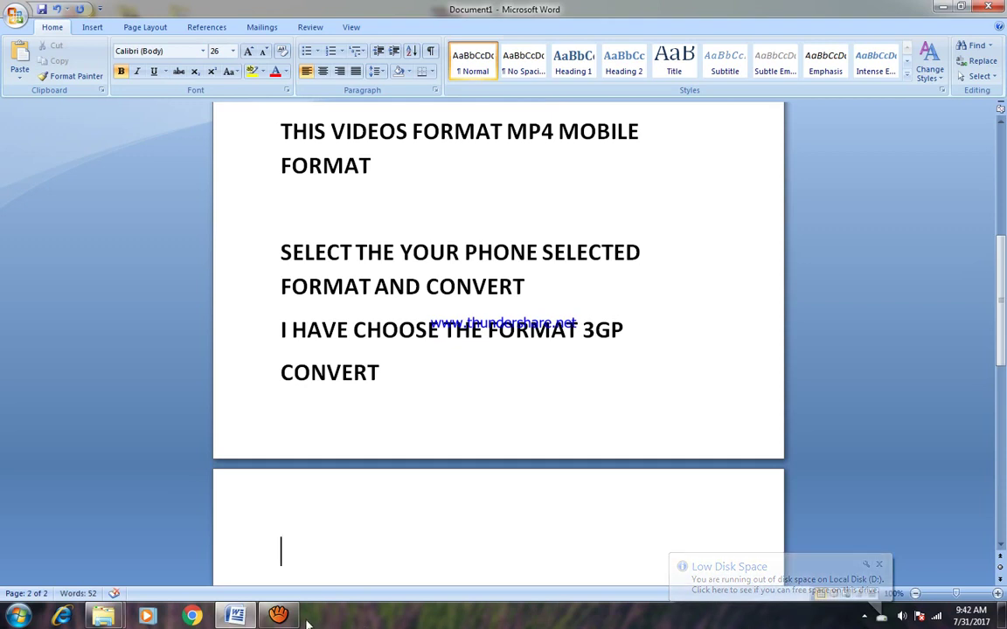
- Switch to aTube Catcher and start converting the video 20170609_104118.mp4 with the selected 3GP profile
left_click(278, 617)
left_click(725, 471)
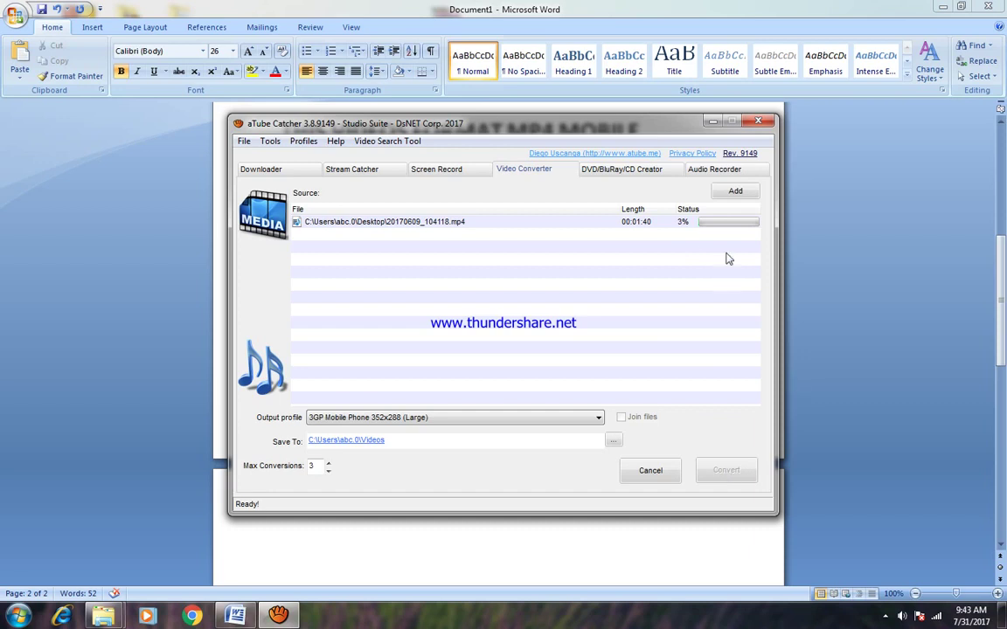
- Return to the Word document and write "WAIT YOUR VODEOS IS CONVERT THE FORMAT" on the second page, followed by a new paragraph
left_click(439, 532)
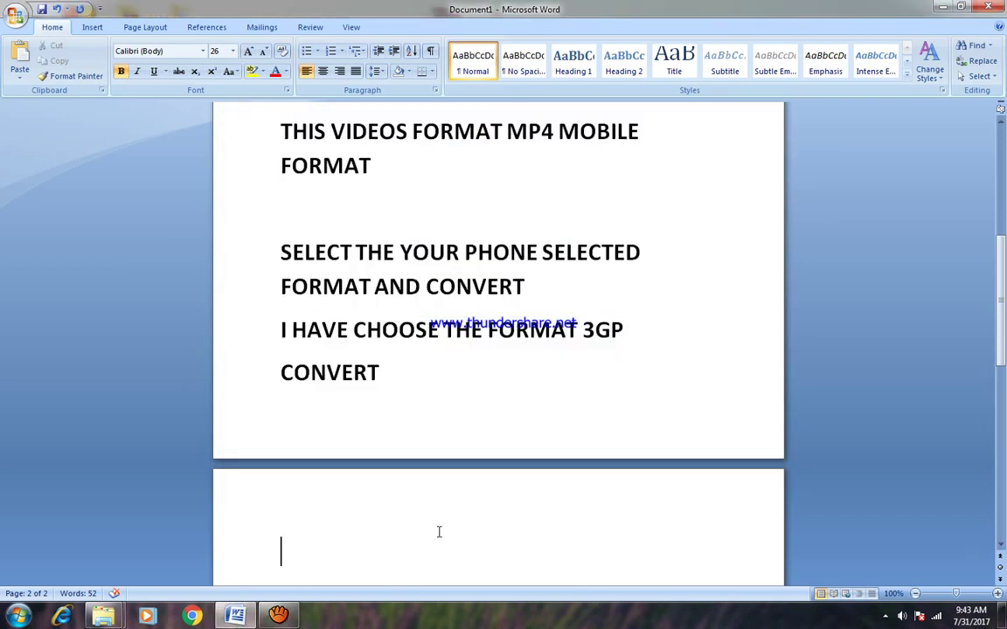
type("WAIT ")
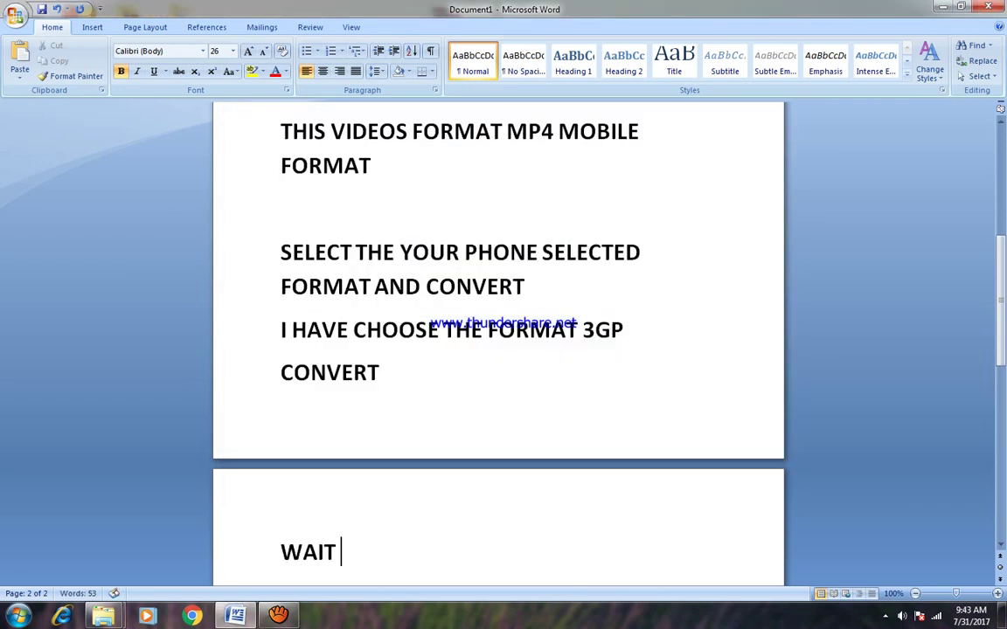
type("YOU")
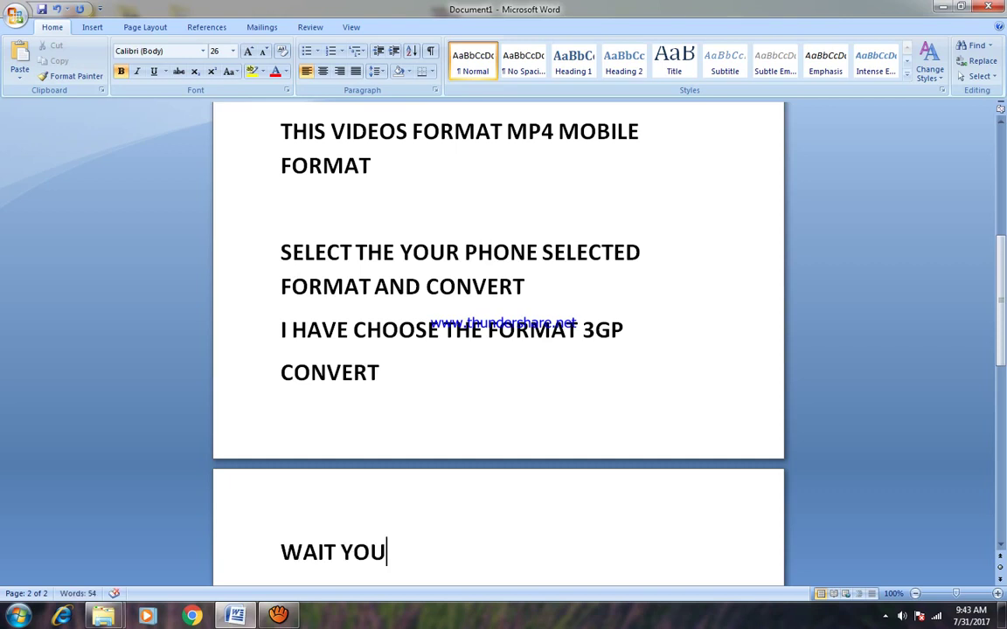
type("R VOD")
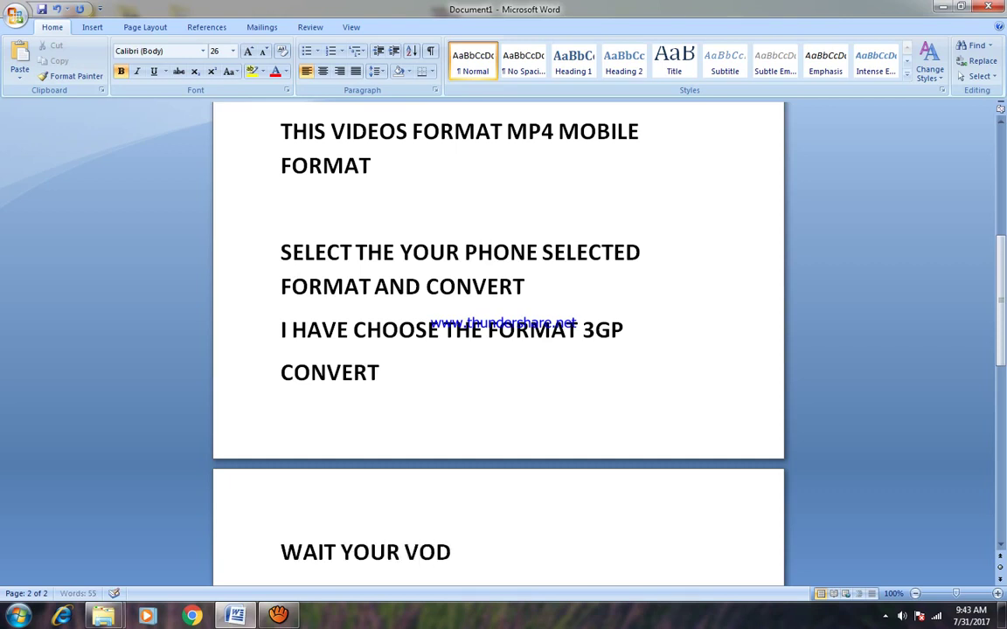
type("EI")
key("BackSpace")
type("OS IS")
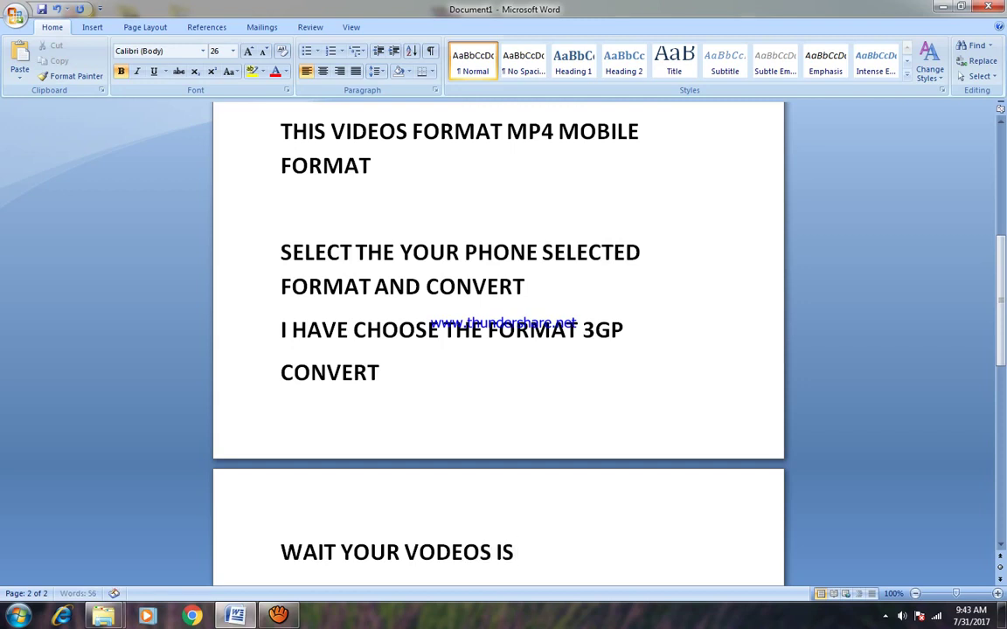
type(" CONVERT")
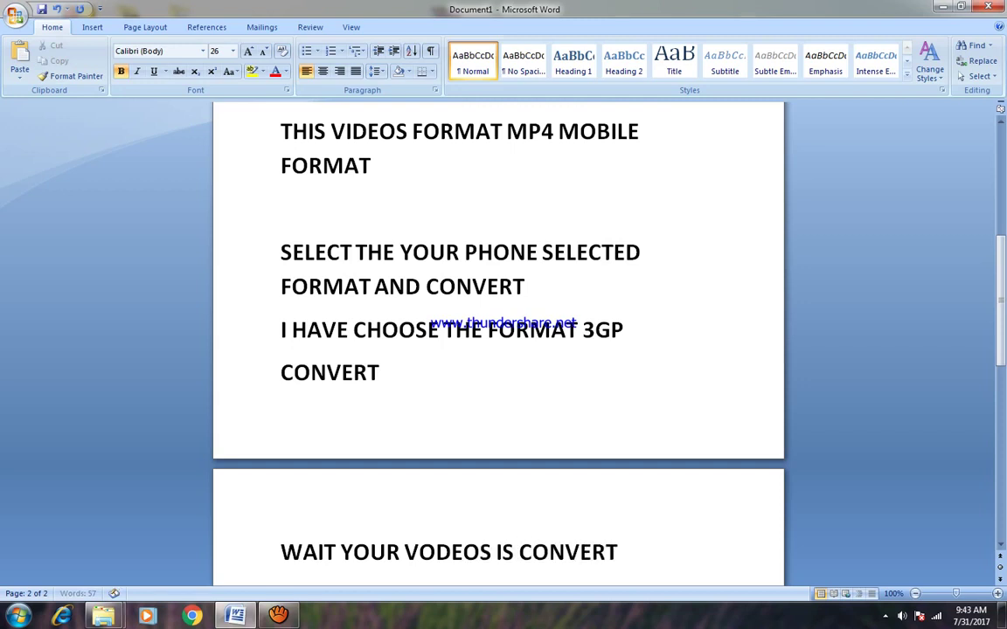
type(" THE FORM")
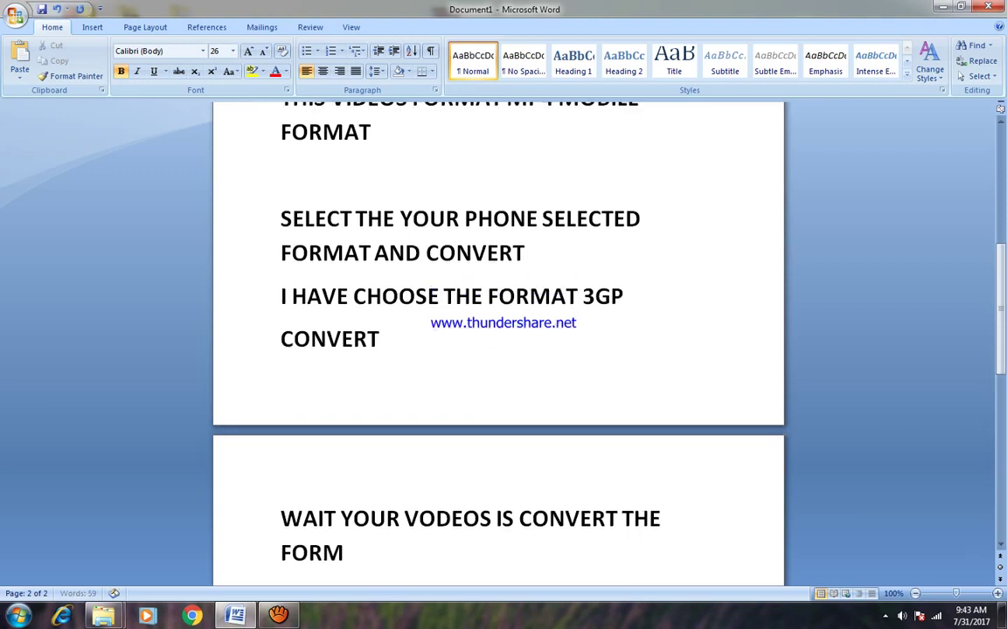
type("AT")
key("Return")
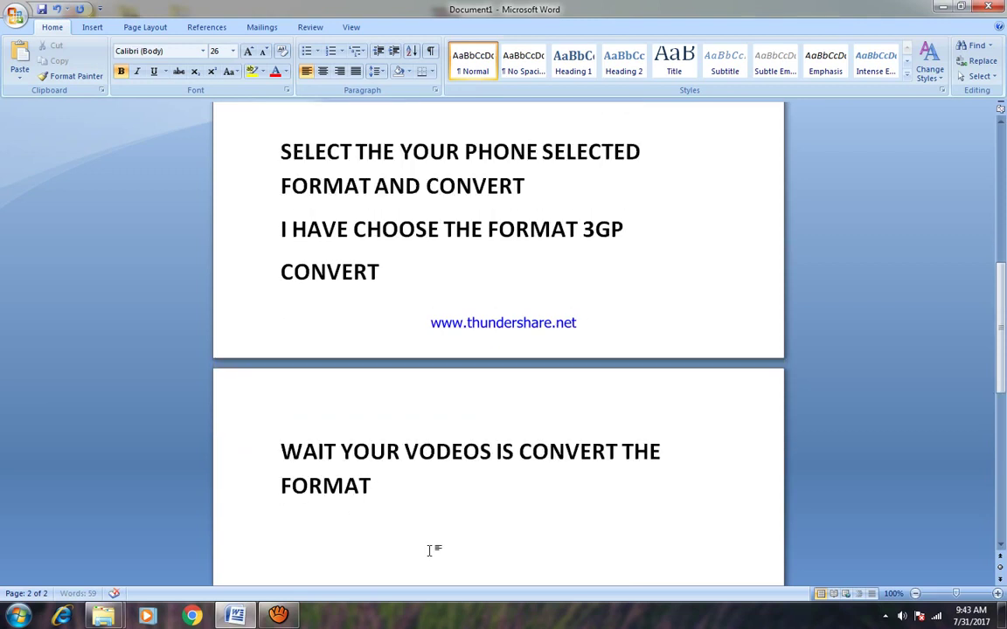
scroll(430, 551, "down", 1)
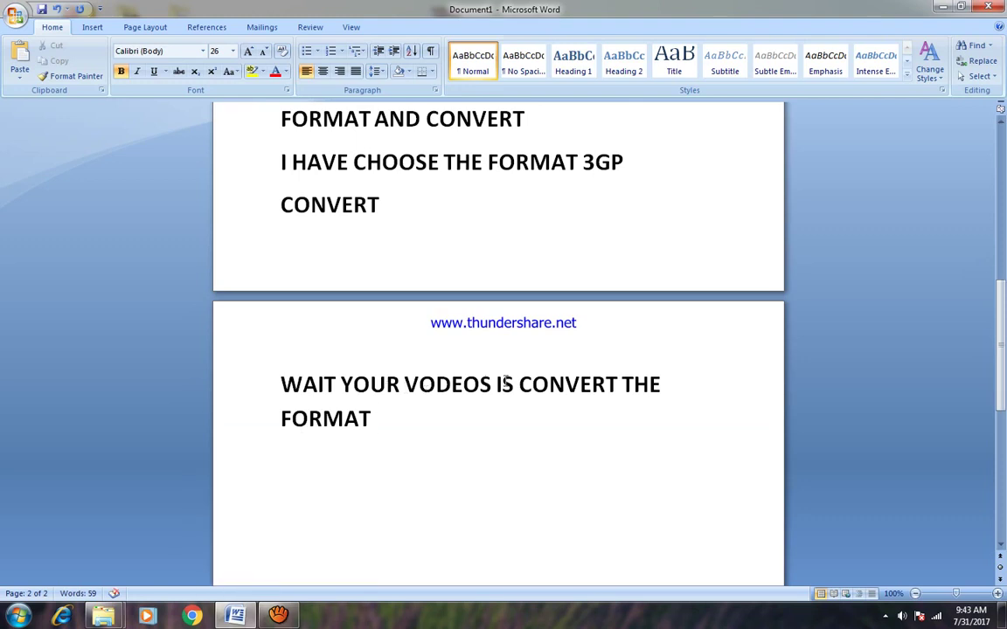
- Switch to aTube Catcher, dismiss the Windows color scheme prompt and check the conversion's progress
left_click(275, 617)
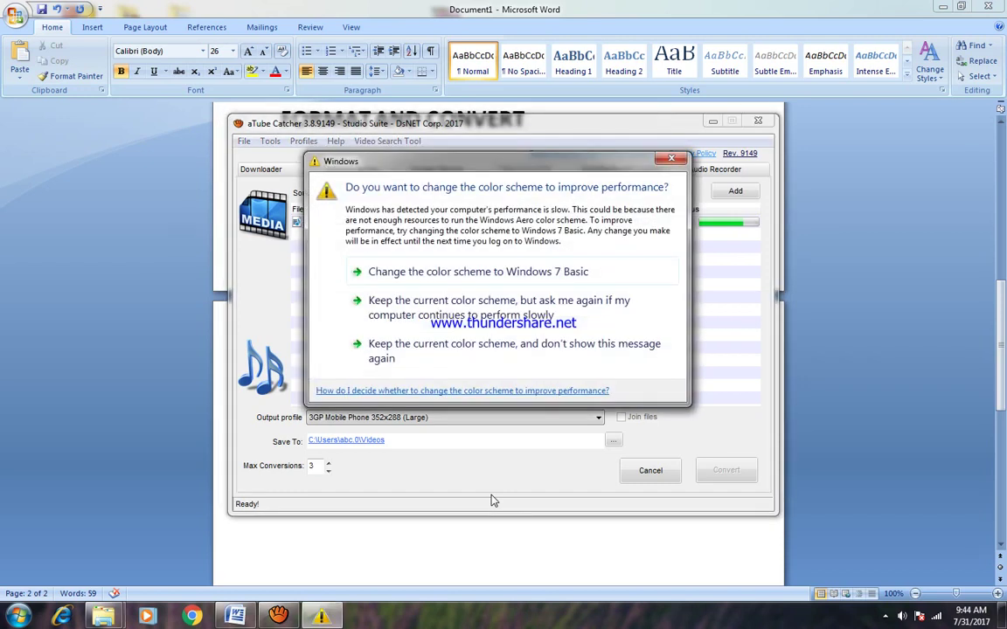
left_click(378, 272)
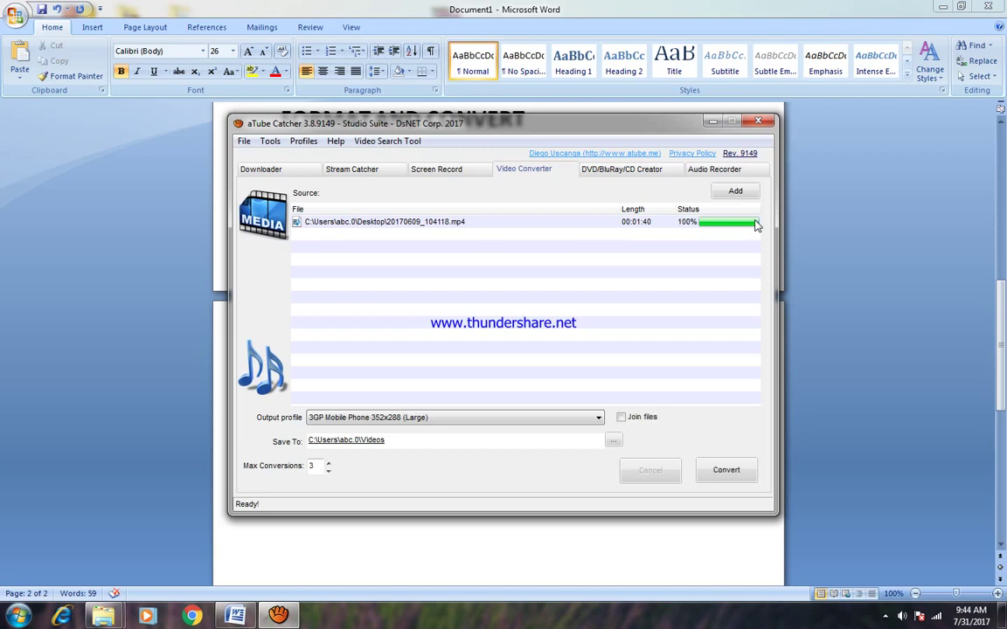
- Return to the Word document and begin a new line with "YO" below "WAIT YOUR VODEOS IS CONVERT THE FORMAT"
left_click(605, 533)
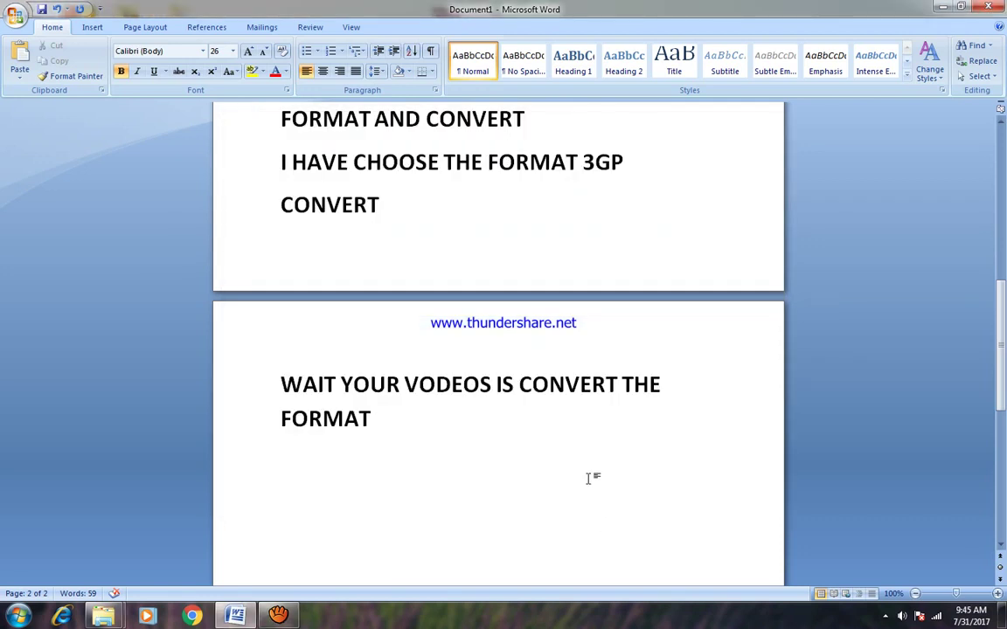
key("Return")
type("YO")
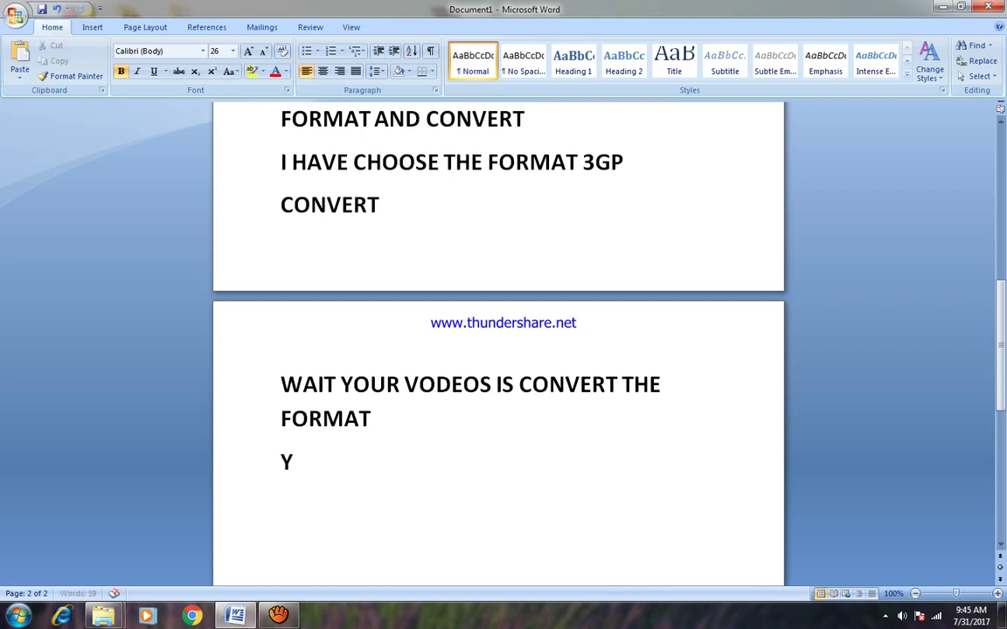